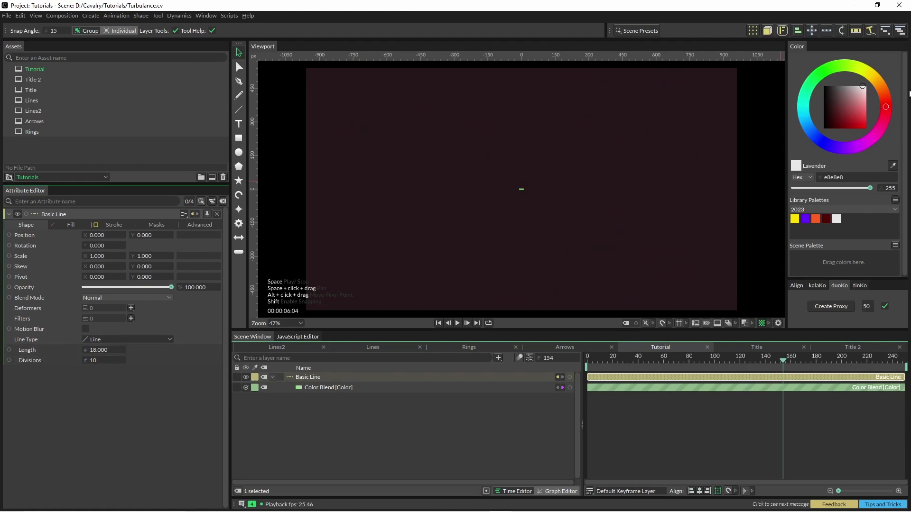
# - Review the Color Blend and stroke settings, then duplicate the Basic Line into a 3 × 3 grid
pyautogui.click(326, 387)
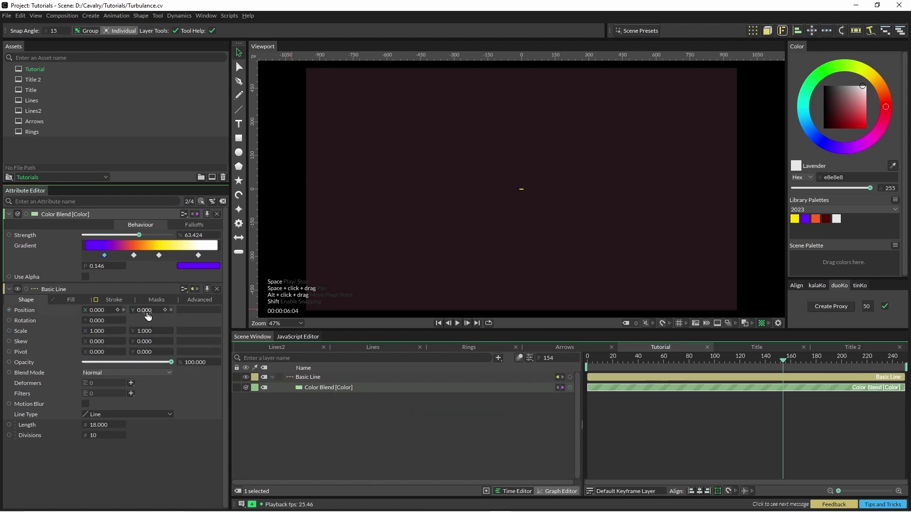
pyautogui.click(114, 300)
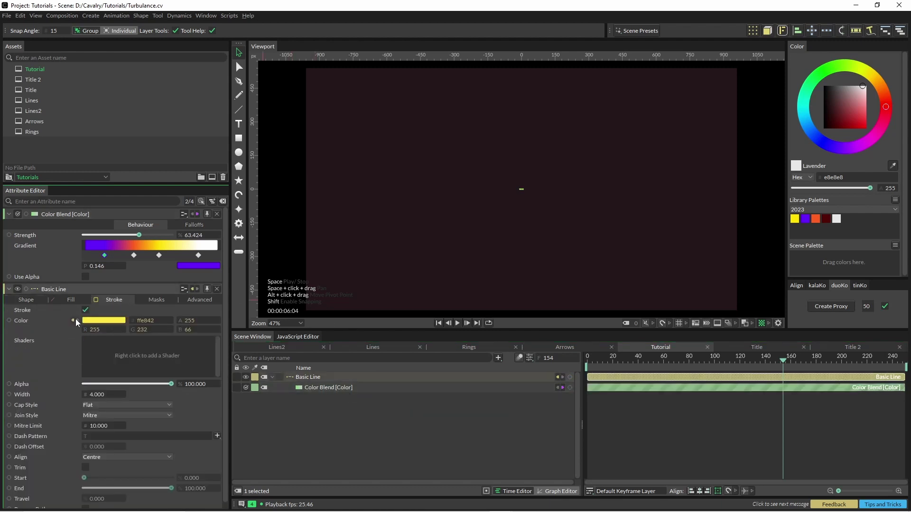
pyautogui.scroll(-1, 114, 285)
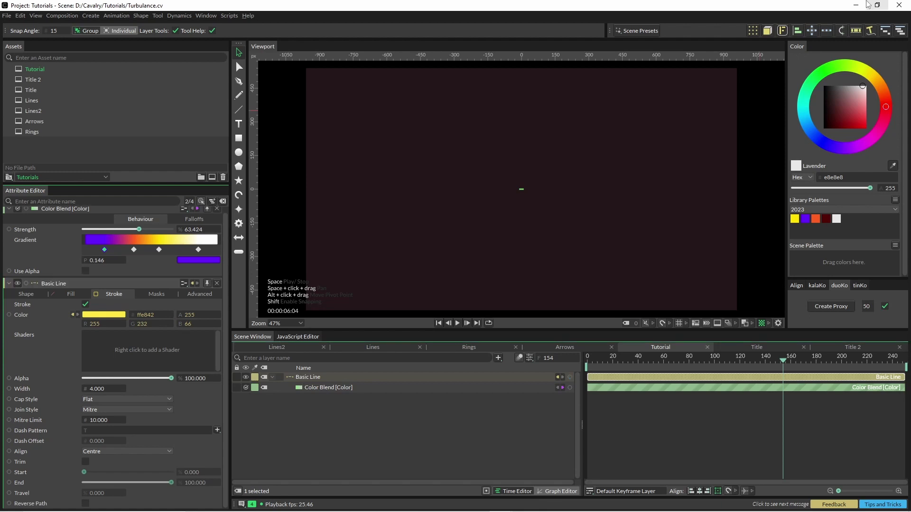
pyautogui.click(753, 31)
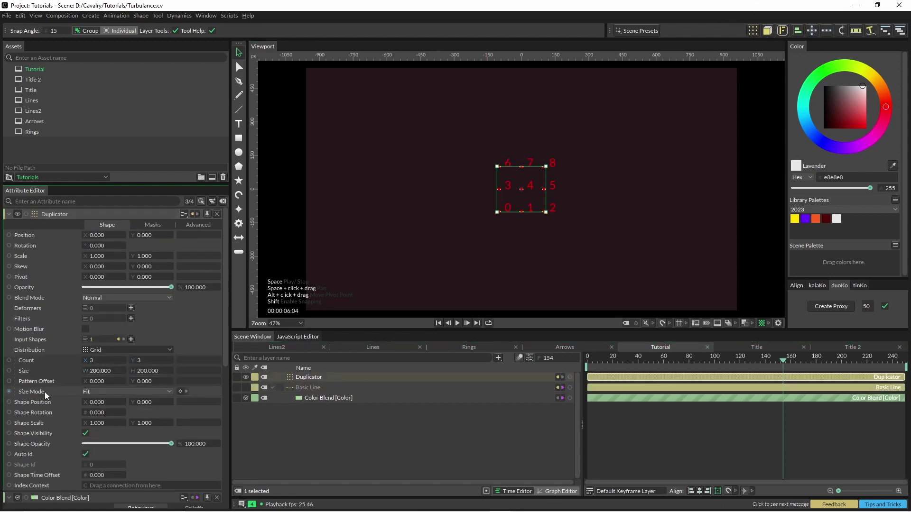
# - Size the Duplicator grid to 1708 × 880 with 25 × 14 copies and hide debug index numbers
pyautogui.moveTo(98, 371); pyautogui.dragTo(300, 220)
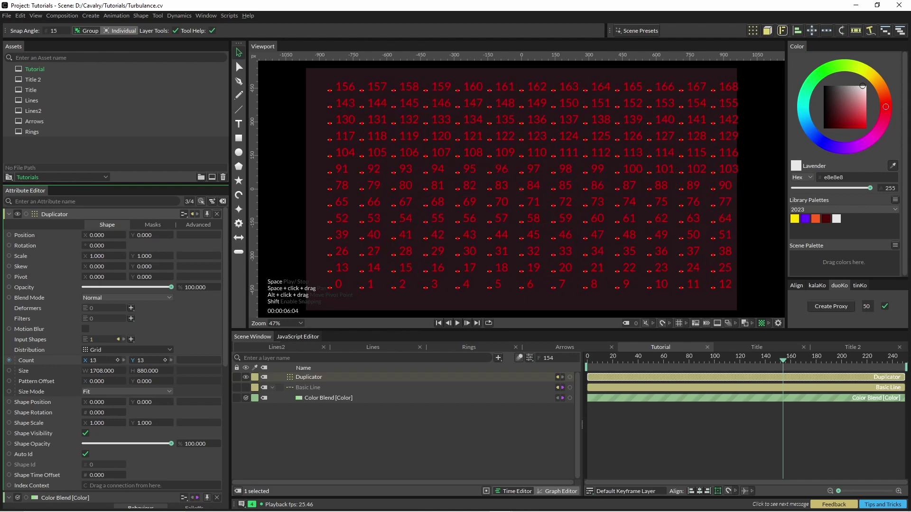
pyautogui.click(778, 324)
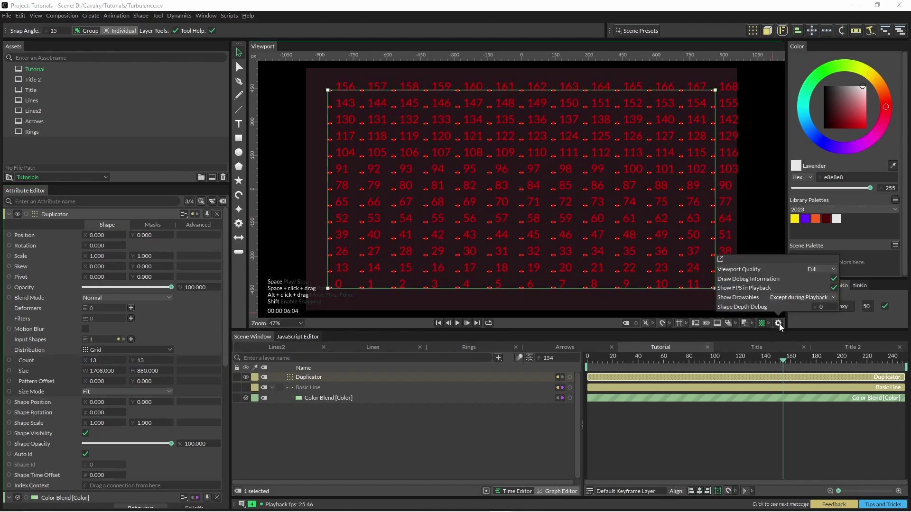
pyautogui.click(834, 279)
pyautogui.click(269, 262)
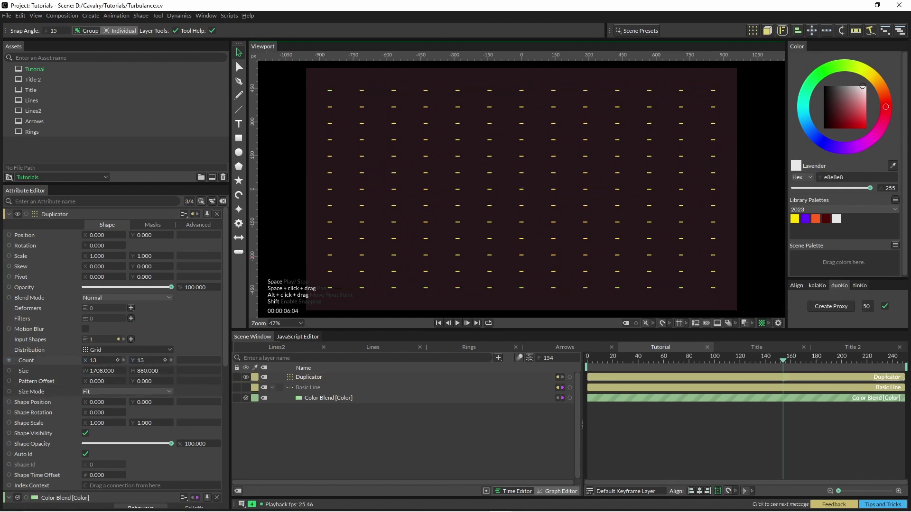
pyautogui.moveTo(141, 360)
pyautogui.mouseDown()
pyautogui.moveTo(148, 361)
pyautogui.moveTo(127, 363)
pyautogui.mouseUp()
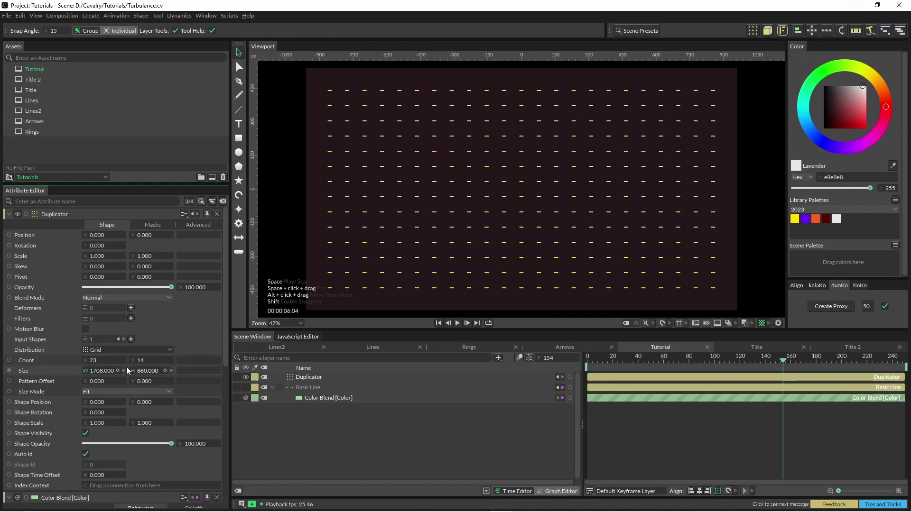
pyautogui.moveTo(125, 360); pyautogui.dragTo(129, 361)
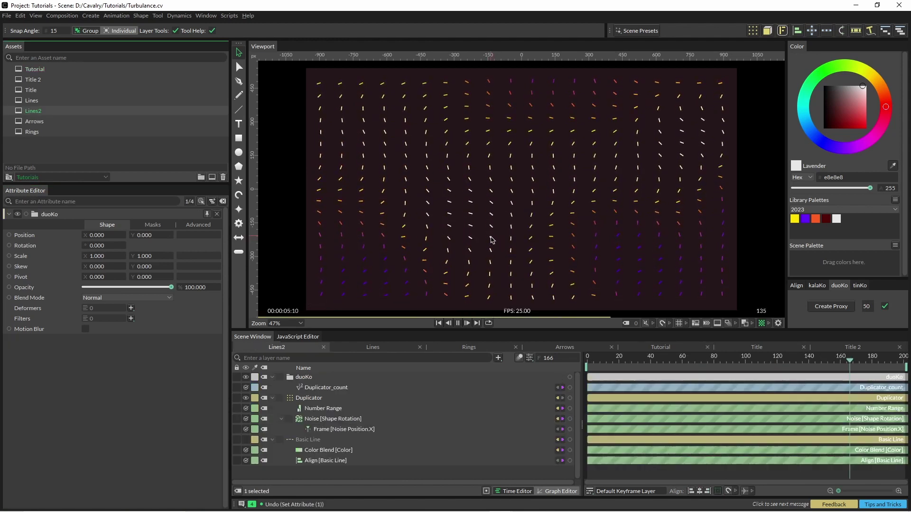
# - Stop playback, go back to Tutorial, and add an Align deformer with X 1 to the Basic Line
pyautogui.press('space')
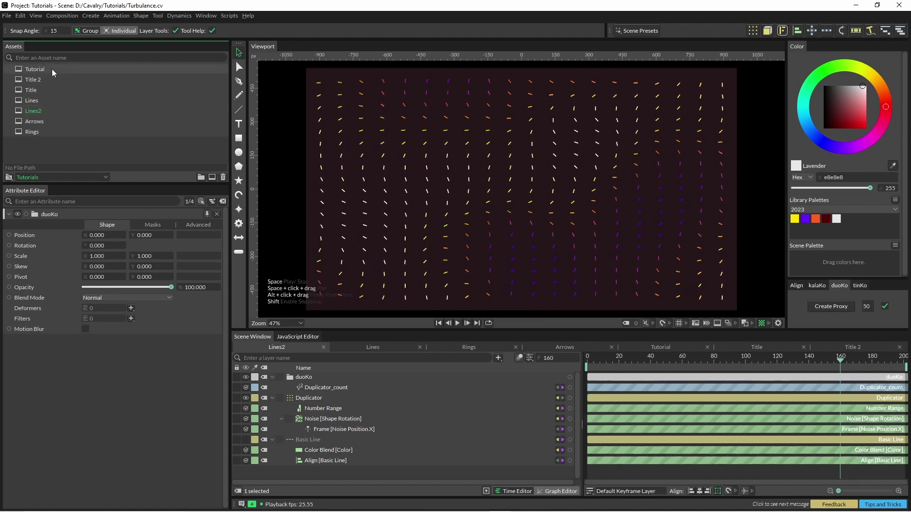
pyautogui.doubleClick(53, 70)
pyautogui.click(308, 388)
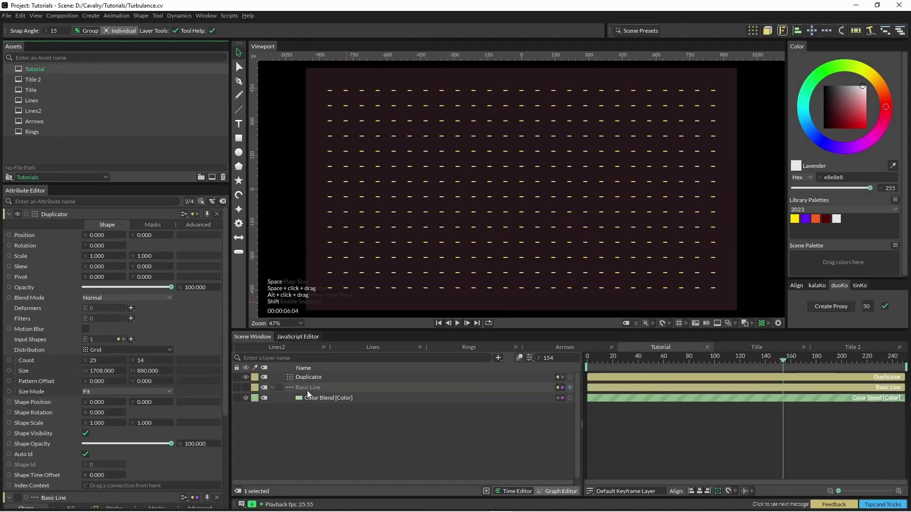
pyautogui.click(131, 307)
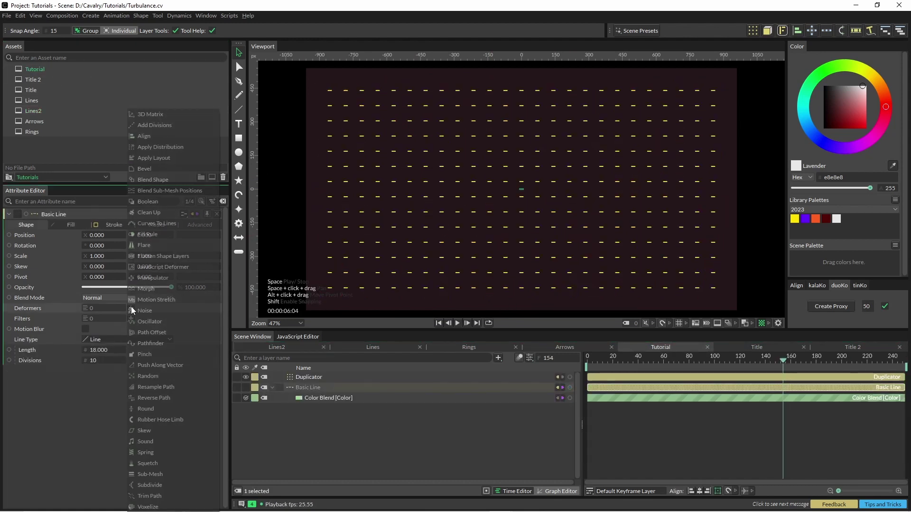
pyautogui.click(159, 137)
pyautogui.click(315, 399)
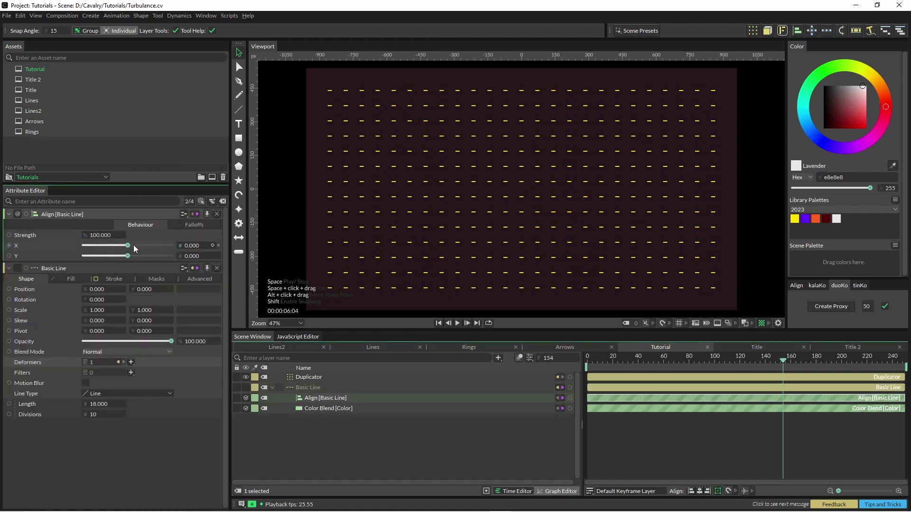
pyautogui.moveTo(134, 248); pyautogui.dragTo(174, 248)
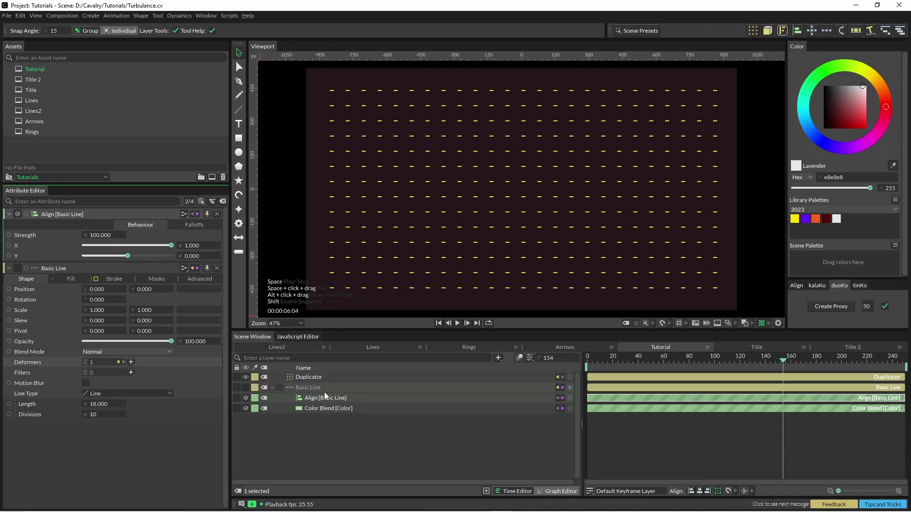
# - Add a Noise behaviour to the Duplicator's Shape Rotation with Minimum 0 and Maximum 360
pyautogui.click(313, 378)
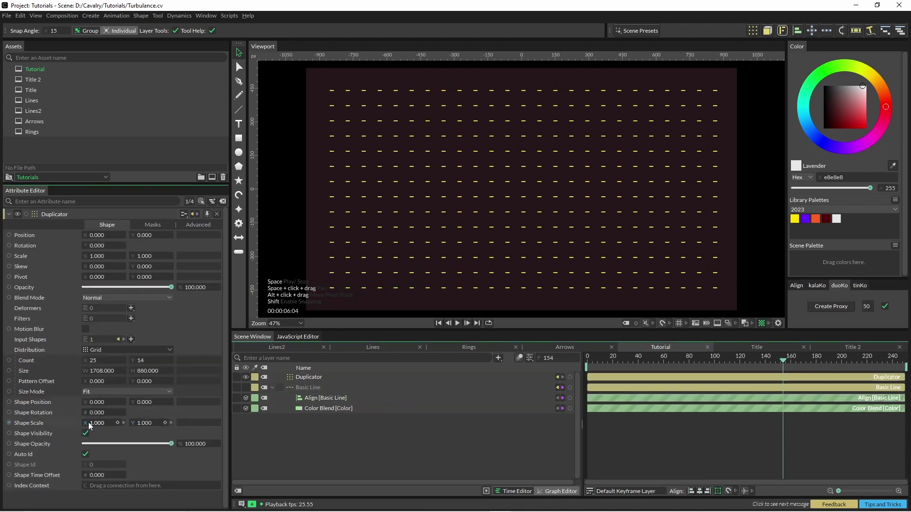
pyautogui.rightClick(62, 413)
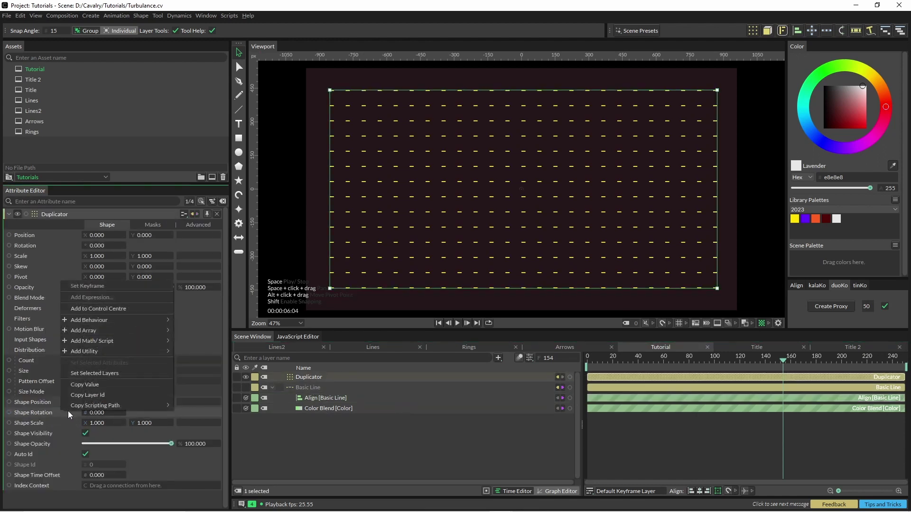
pyautogui.moveTo(118, 320)
pyautogui.click(190, 393)
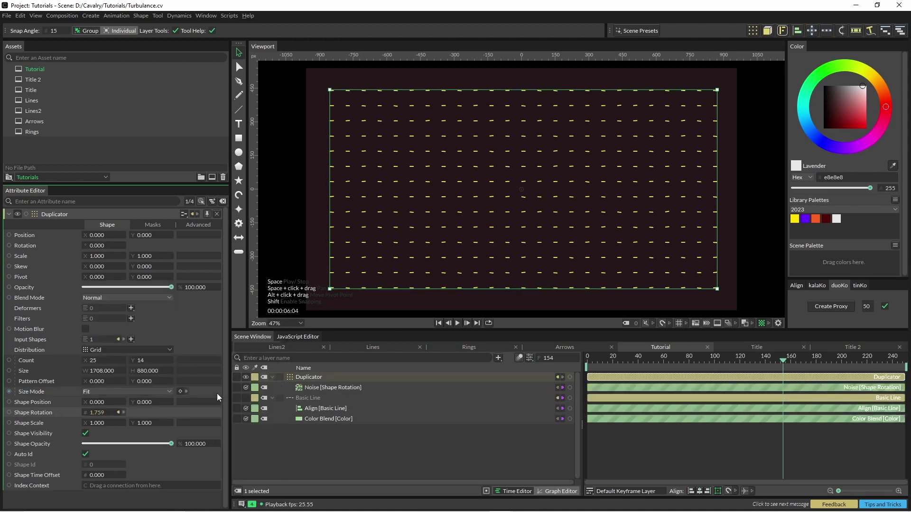
pyautogui.click(99, 277)
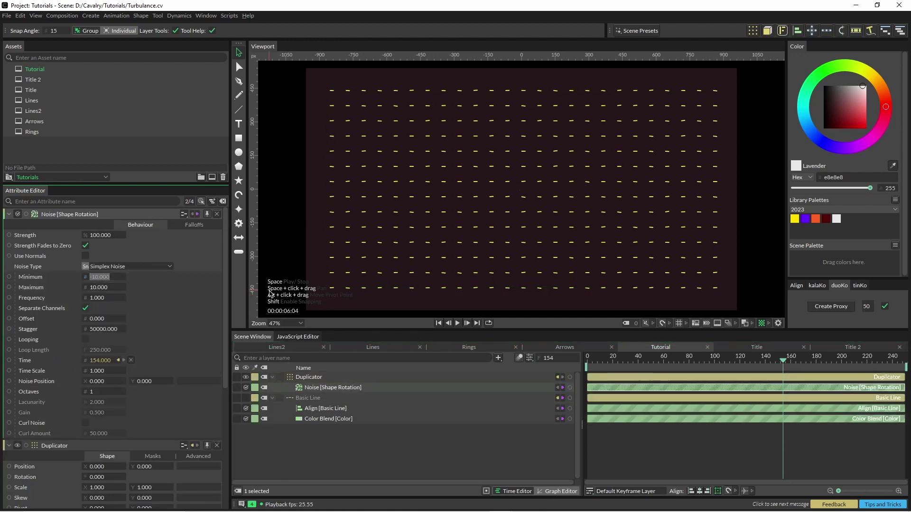
pyautogui.write('0')
pyautogui.press('Tab')
pyautogui.write('3')
pyautogui.press('Return')
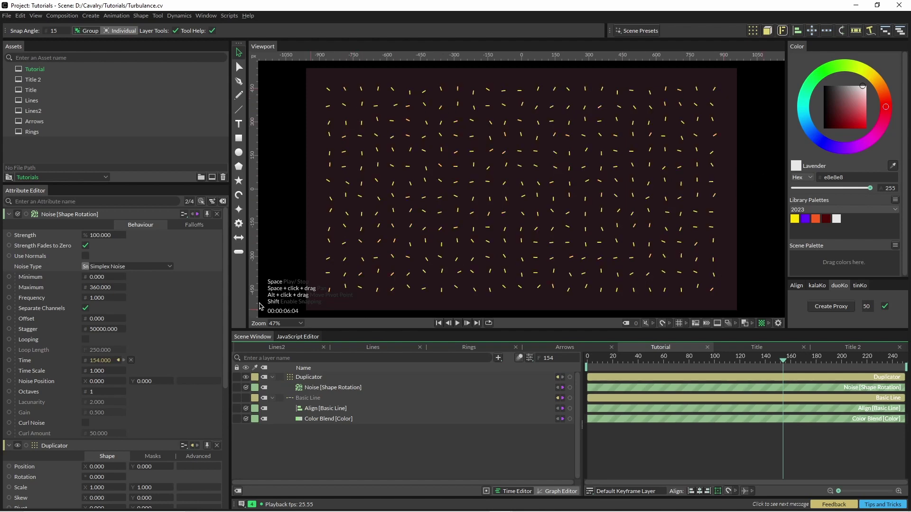
# - Toggle Use Incoming Index on the rotation noise and set its Frequency to 0.1
pyautogui.moveTo(124, 237)
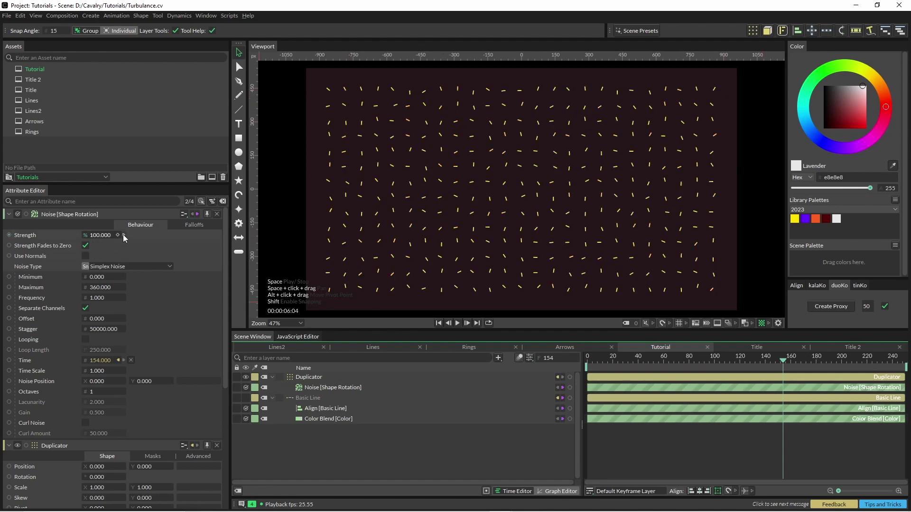
pyautogui.rightClick(138, 216)
pyautogui.moveTo(159, 264)
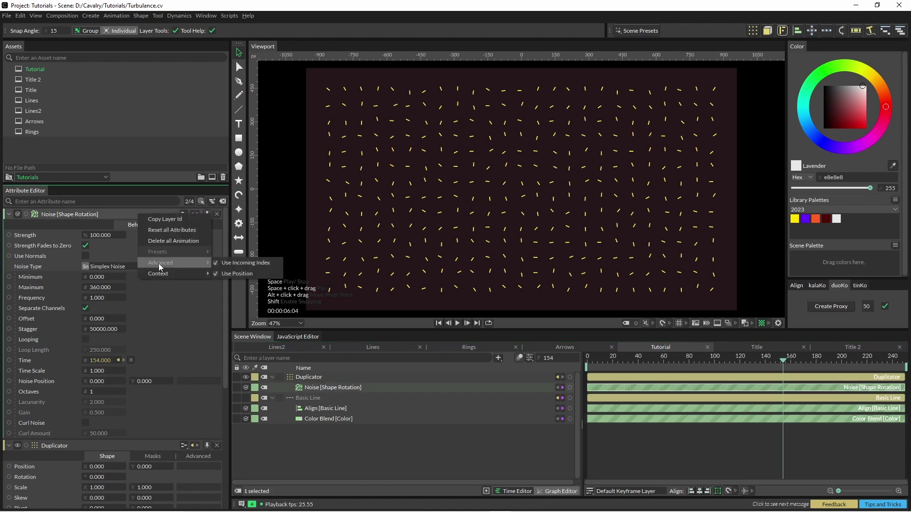
pyautogui.click(265, 267)
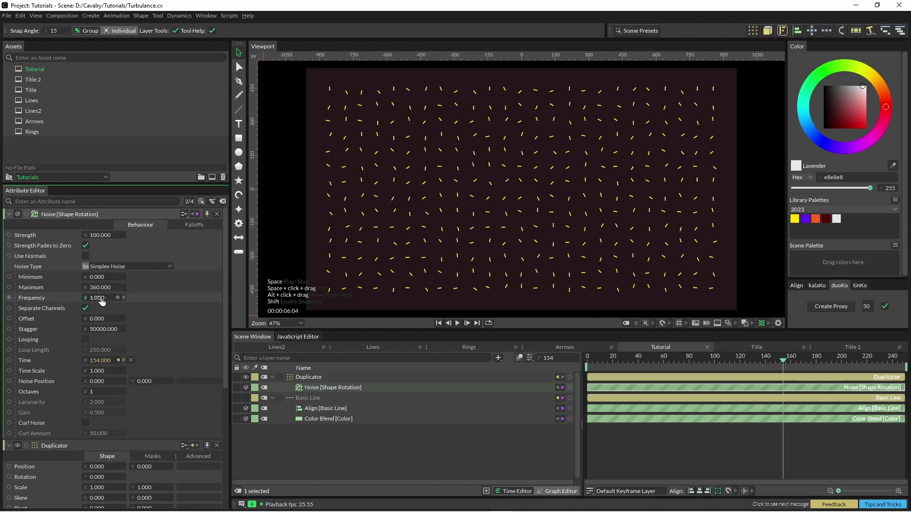
pyautogui.doubleClick(101, 299)
pyautogui.write('.1')
pyautogui.press('Return')
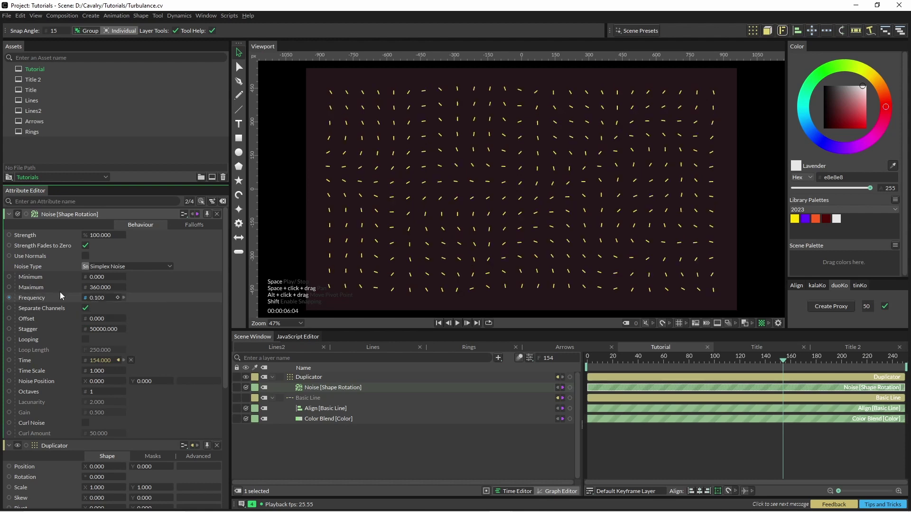
# - Play the noise-rotated line field animation, then pause it at frame 73
pyautogui.click(457, 323)
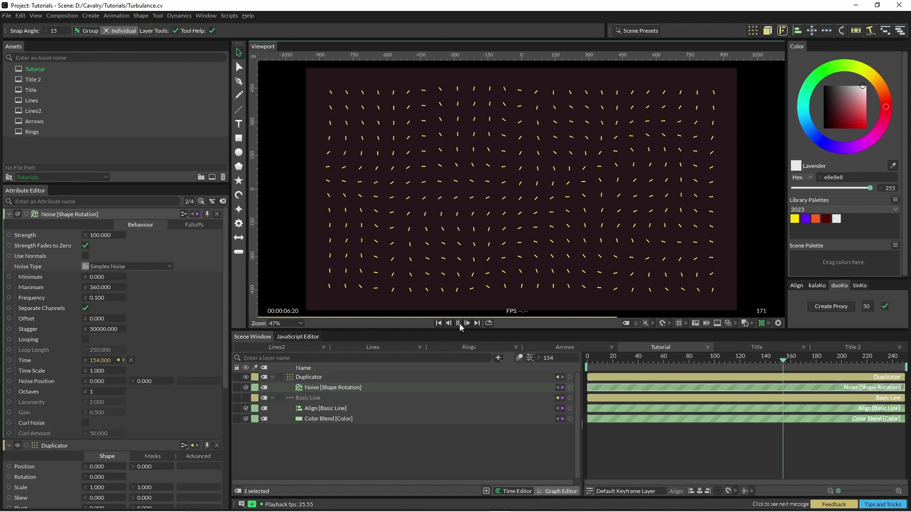
pyautogui.click(458, 323)
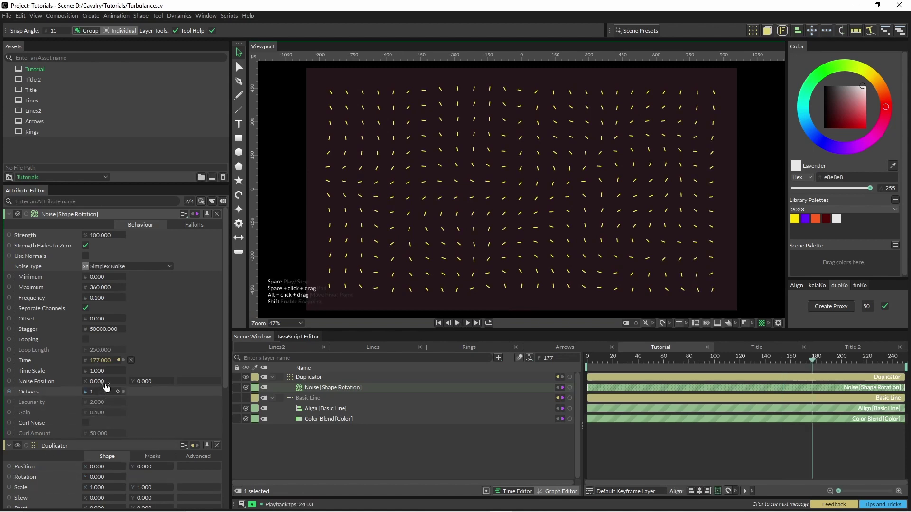
pyautogui.click(458, 323)
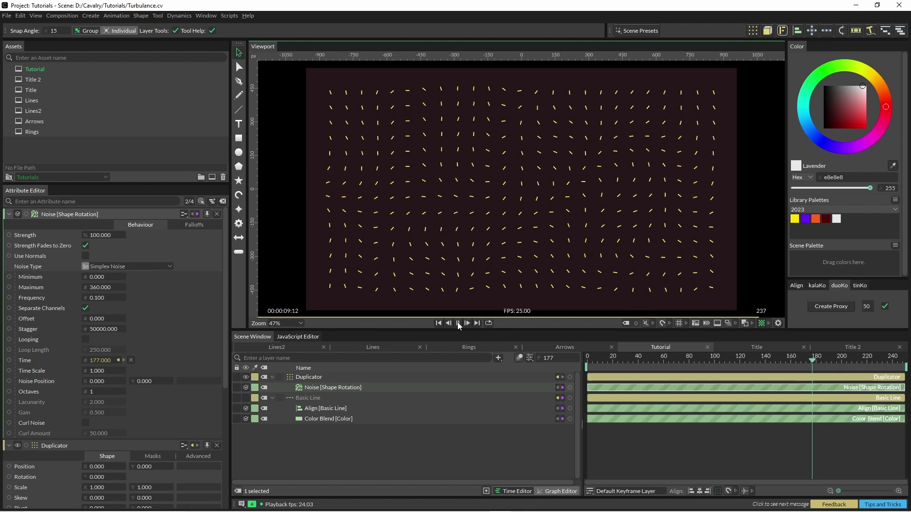
pyautogui.click(458, 323)
# - Try shifting the Noise Position along X and Y, undoing the Y change
pyautogui.moveTo(97, 382); pyautogui.dragTo(72, 381)
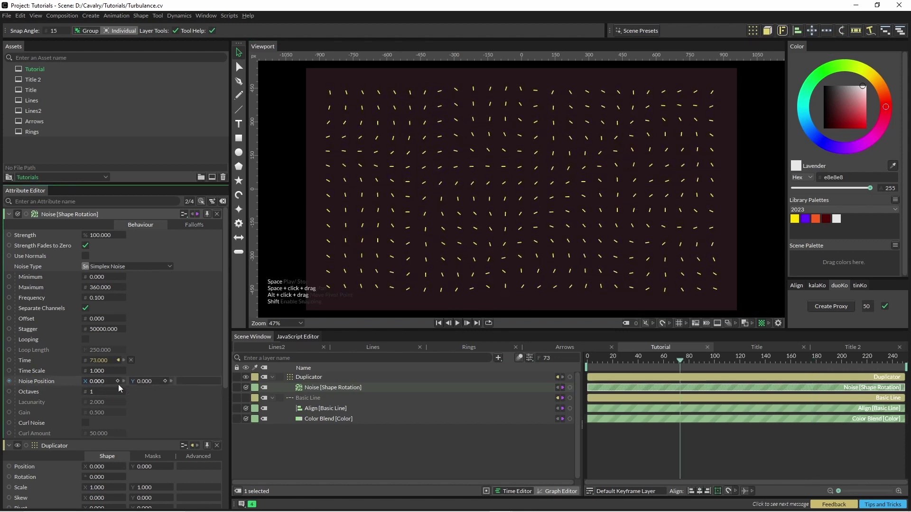
pyautogui.moveTo(147, 381); pyautogui.dragTo(189, 381)
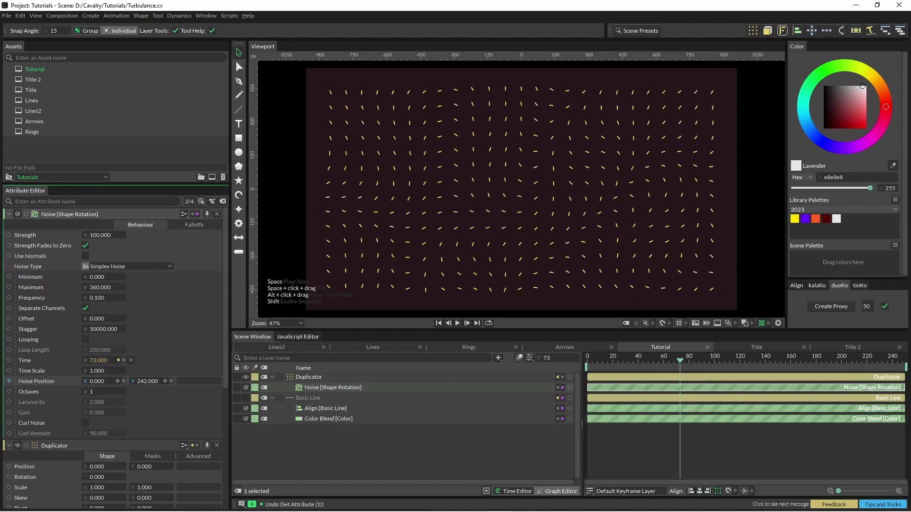
pyautogui.hotkey('ctrl', 'z')
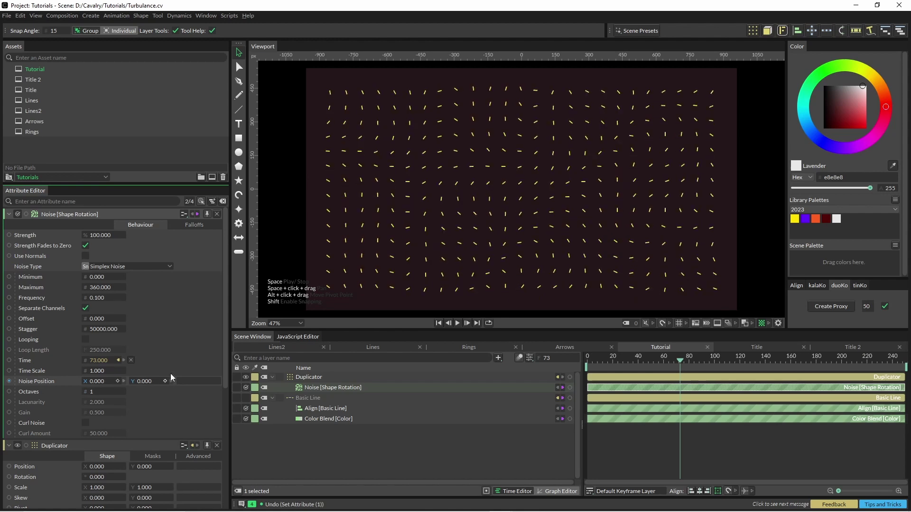
# - Drive Noise Position X with a Frame behaviour of Value 5 and play the drift
pyautogui.rightClick(38, 382)
pyautogui.moveTo(114, 280)
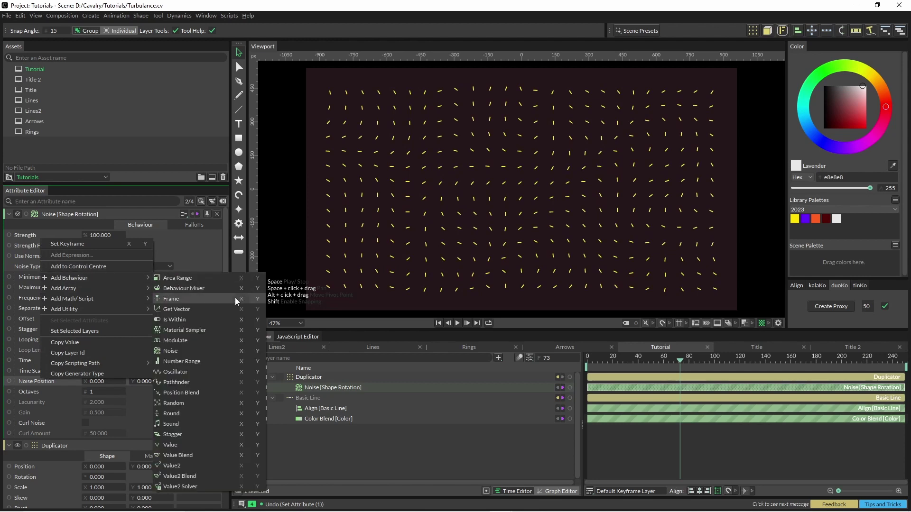
pyautogui.click(171, 299)
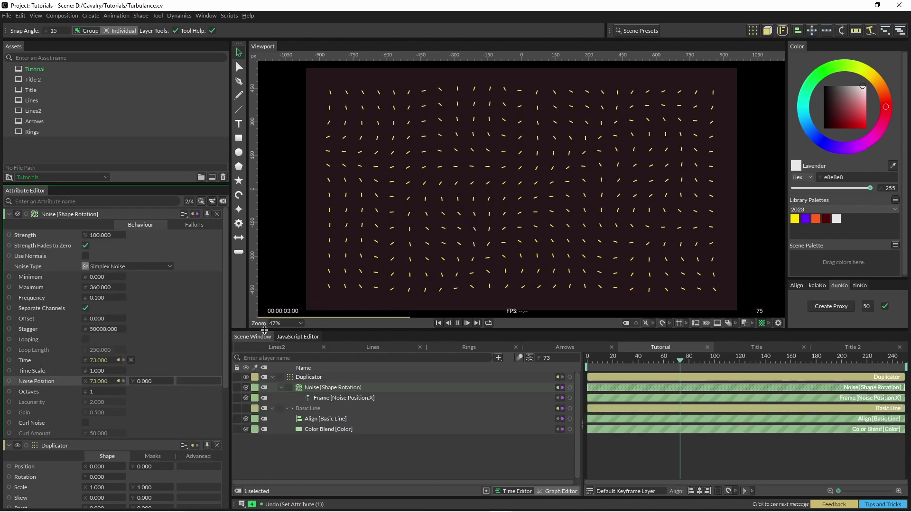
pyautogui.press('space')
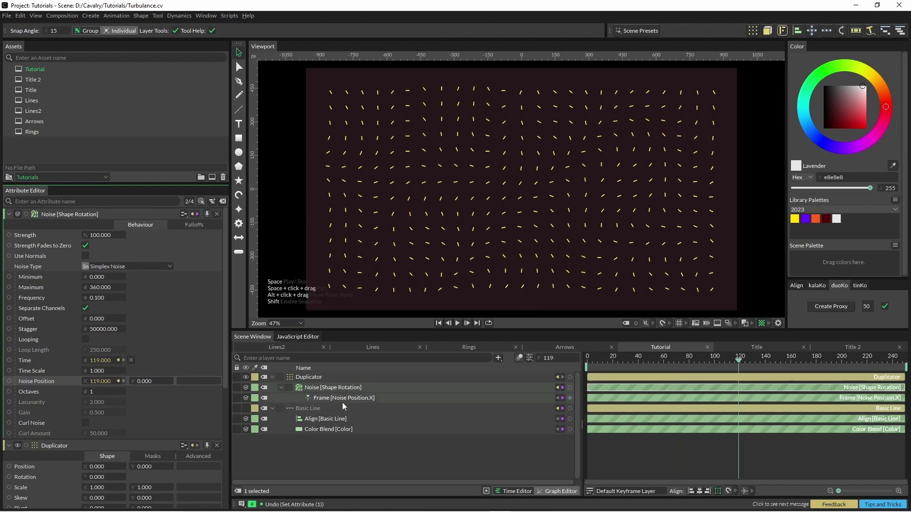
pyautogui.click(344, 398)
pyautogui.click(86, 248)
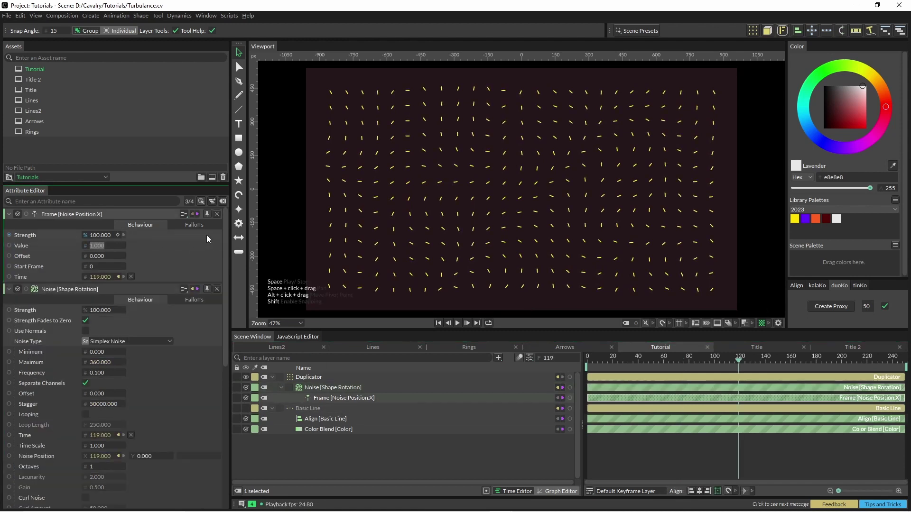
pyautogui.write('5')
pyautogui.press('Return')
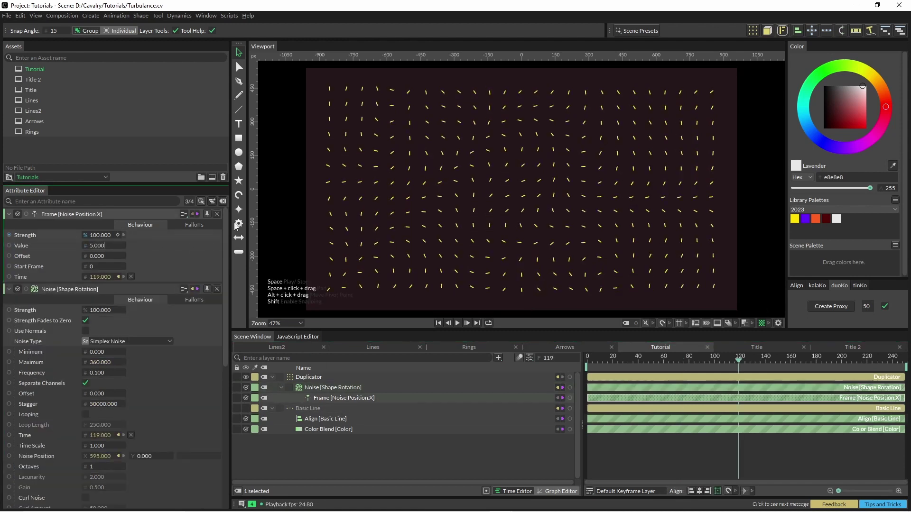
pyautogui.click(458, 325)
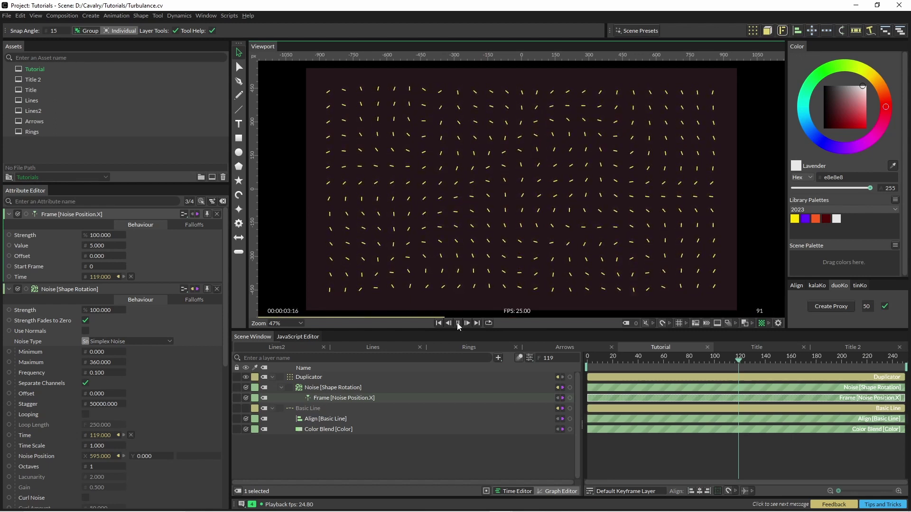
# - Connect the Noise output to Color Blend Strength and play to preview the colours
pyautogui.click(459, 323)
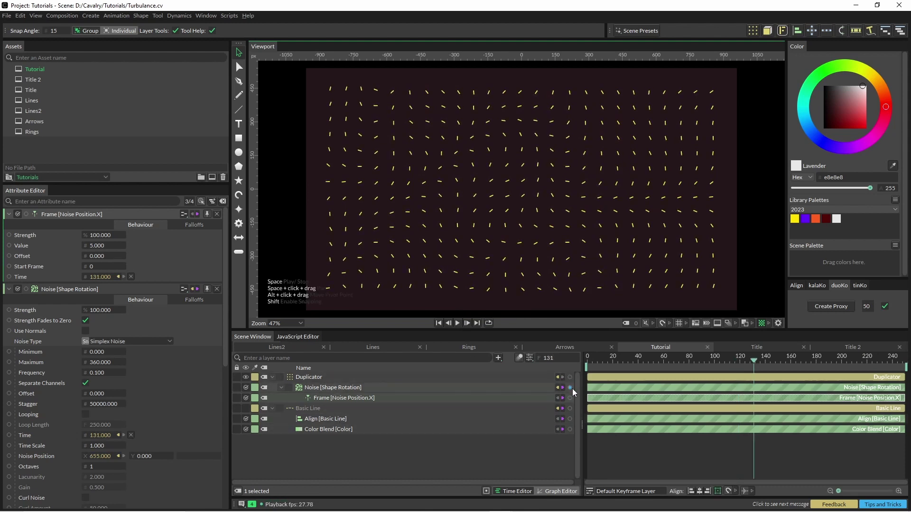
pyautogui.moveTo(569, 388); pyautogui.dragTo(314, 436)
pyautogui.click(362, 453)
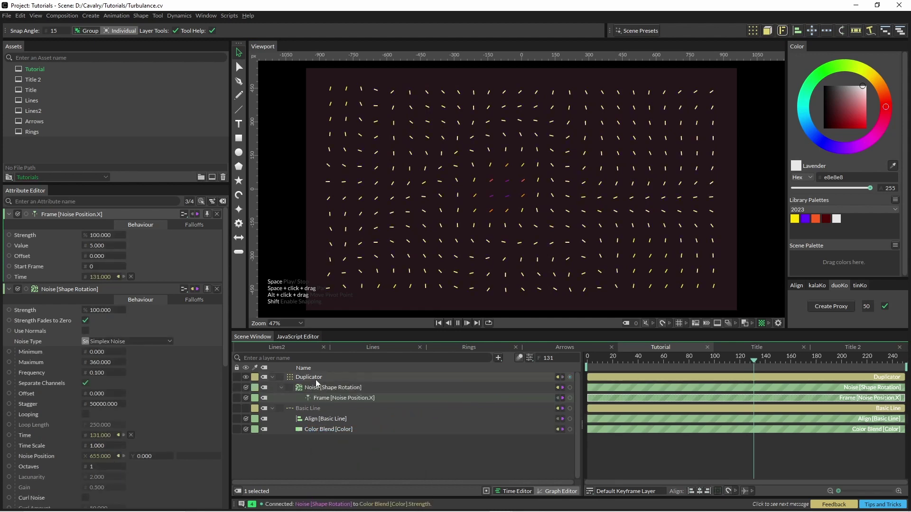
pyautogui.press('space')
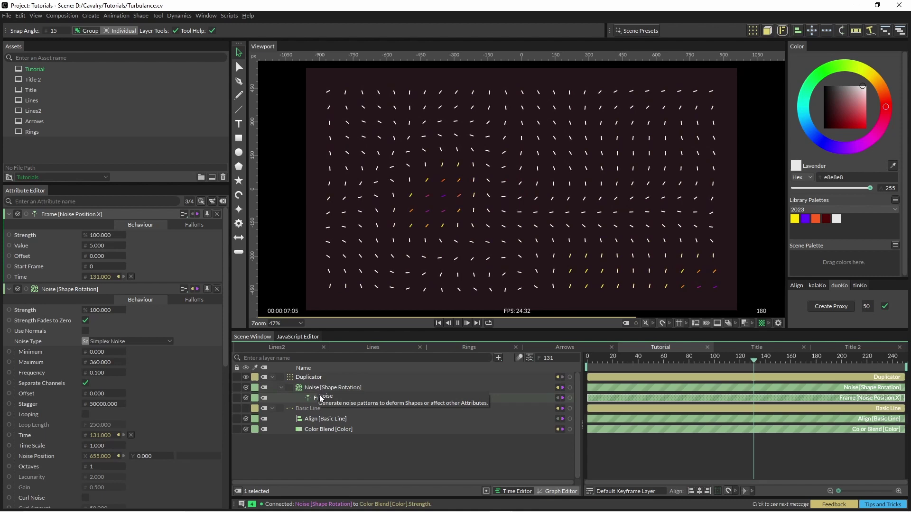
# - Disconnect the Noise link from Color Blend Strength so the lines turn white again
pyautogui.click(316, 387)
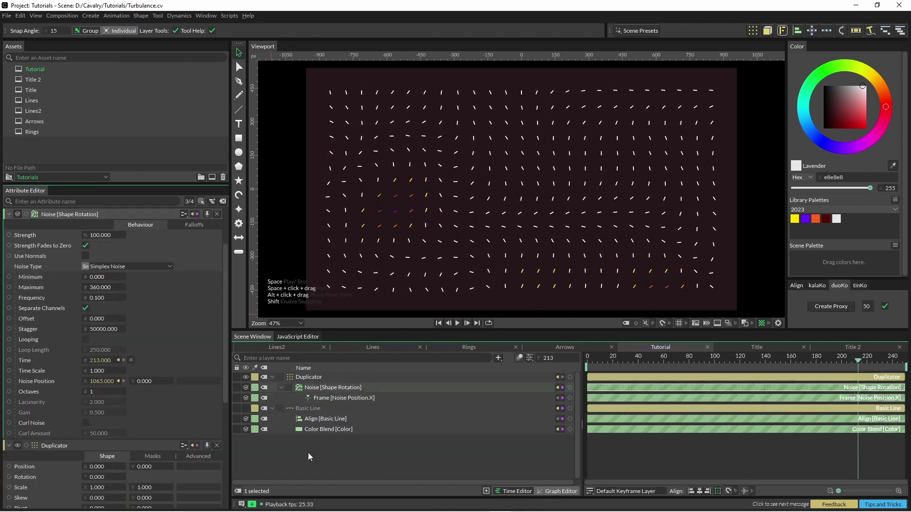
pyautogui.click(343, 429)
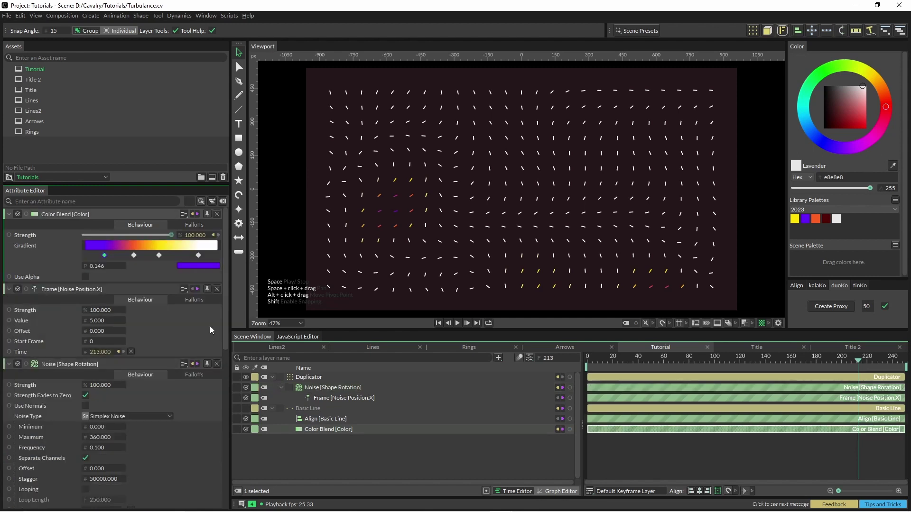
pyautogui.click(216, 235)
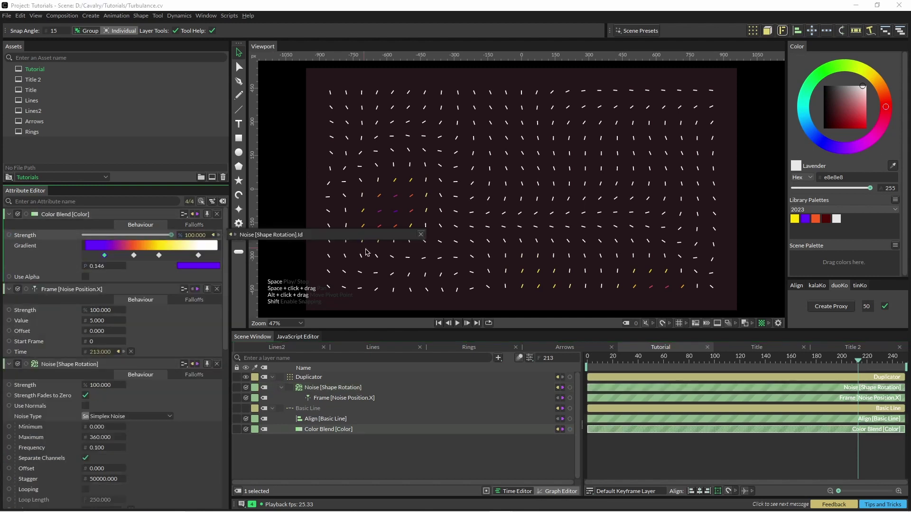
pyautogui.click(421, 234)
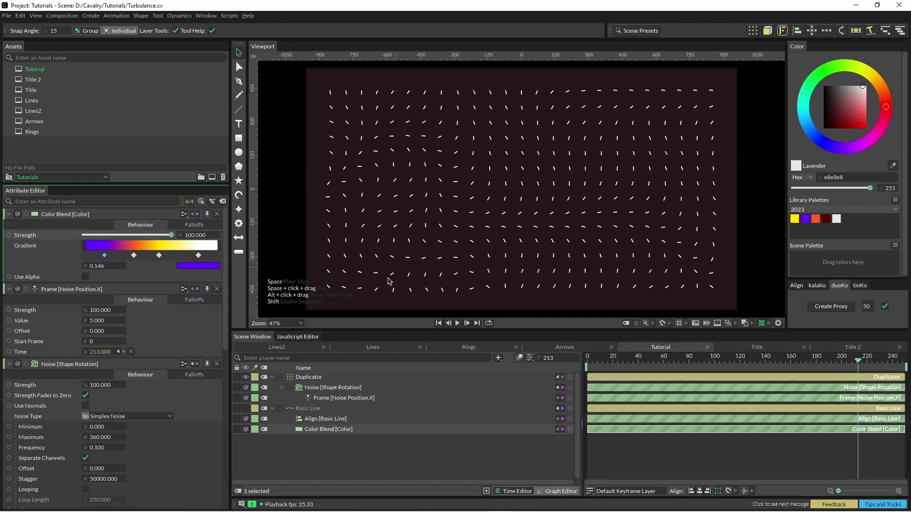
# - Add a Number Range to Color Blend Strength fed by the Noise output, Source Maximum 360, and play
pyautogui.rightClick(60, 235)
pyautogui.moveTo(95, 273)
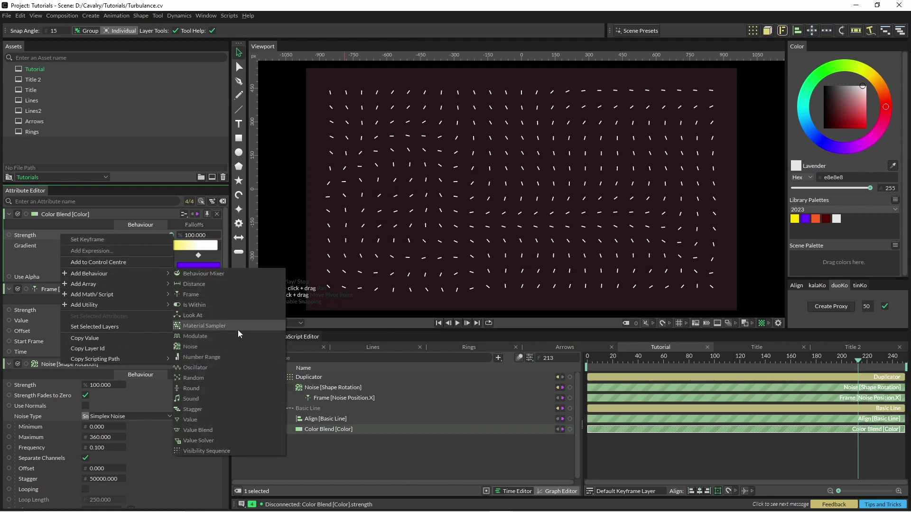
pyautogui.click(229, 357)
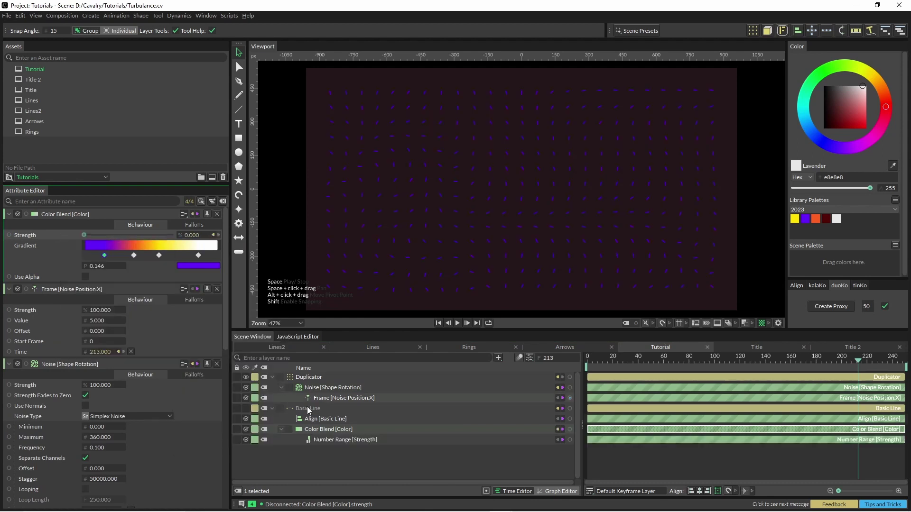
pyautogui.click(342, 439)
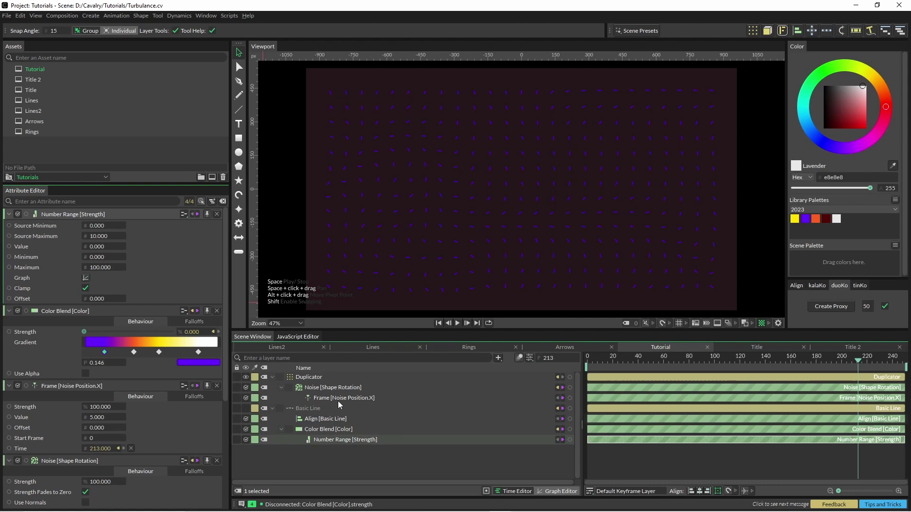
pyautogui.moveTo(569, 388); pyautogui.dragTo(107, 247)
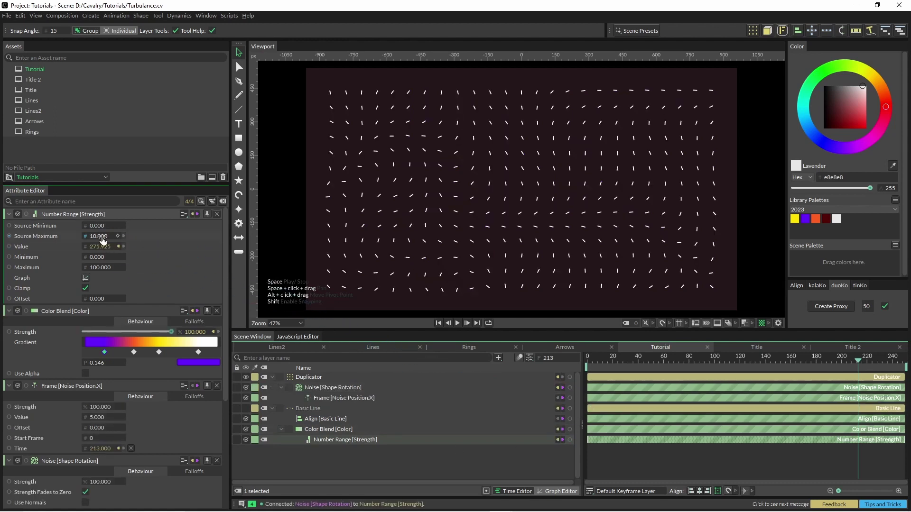
pyautogui.doubleClick(105, 236)
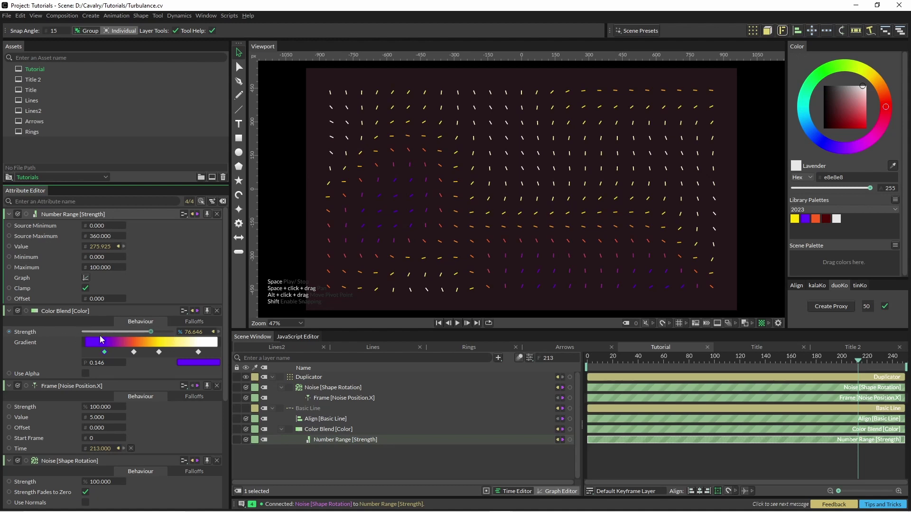
pyautogui.click(458, 323)
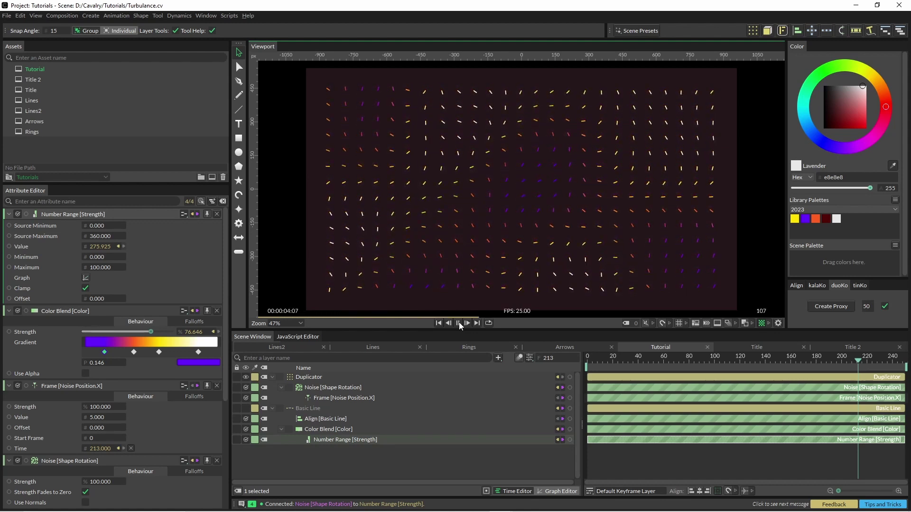
# - Change the rotation noise Frequency to 0.750 and preview the flow
pyautogui.click(459, 322)
pyautogui.click(314, 389)
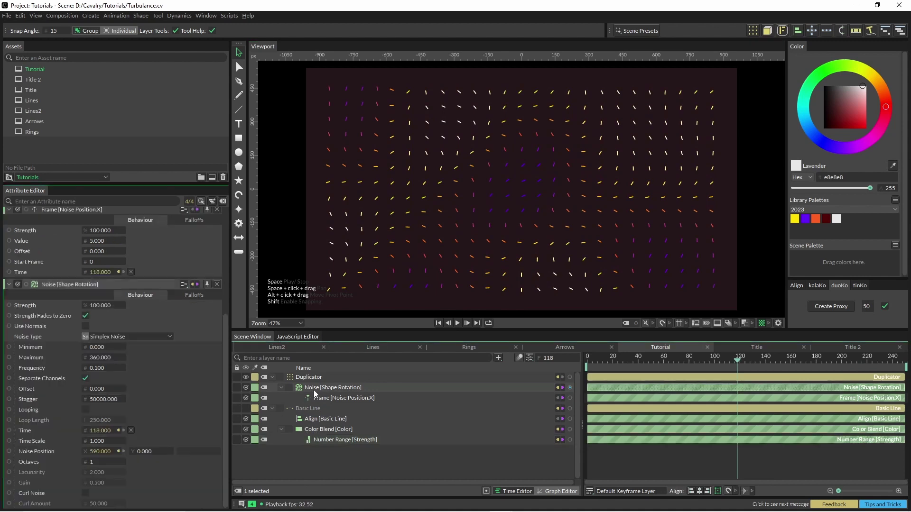
pyautogui.click(107, 368)
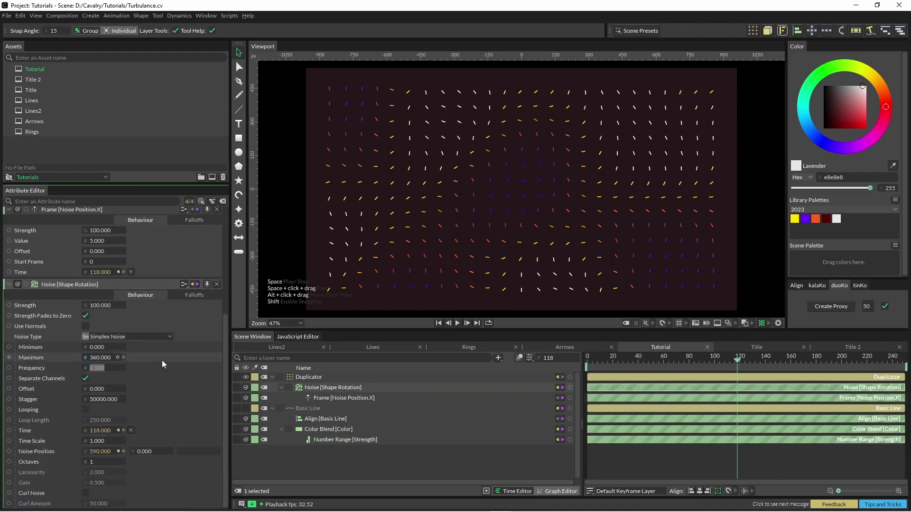
pyautogui.press('BackSpace')
pyautogui.write('0.750')
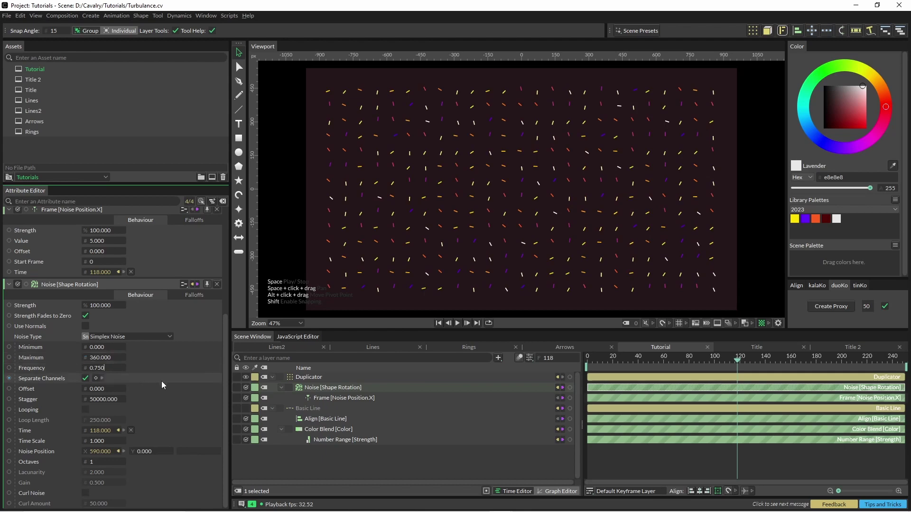
pyautogui.click(457, 323)
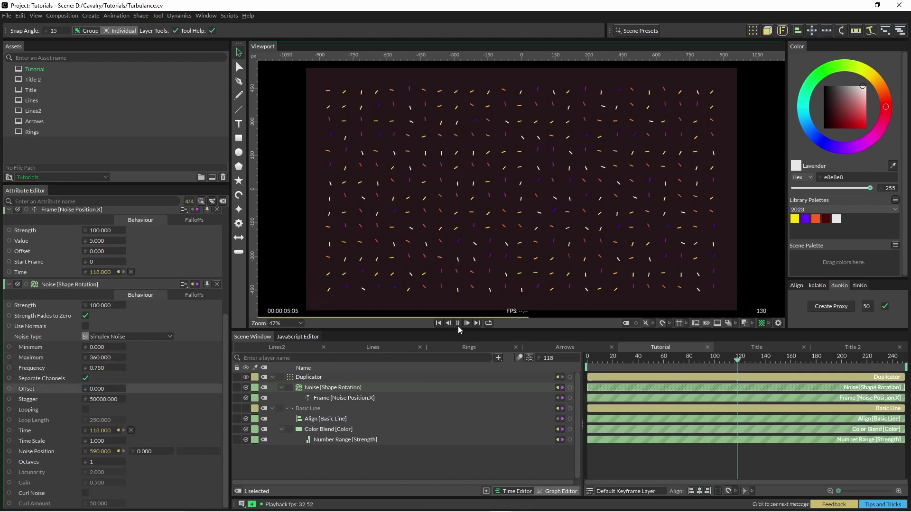
# - Correct the noise Frequency to 0.075 and raise its Time Scale to 9
pyautogui.click(122, 366)
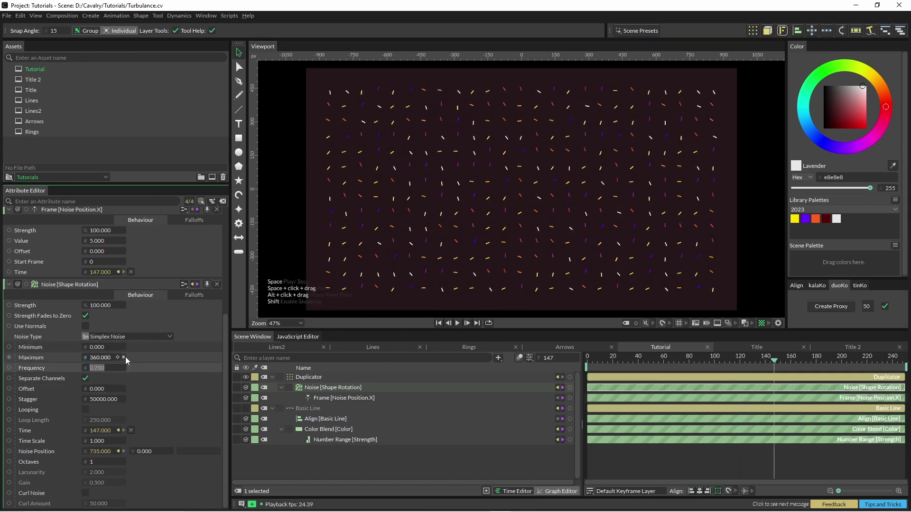
pyautogui.write('.0')
pyautogui.press('Return')
pyautogui.click(457, 323)
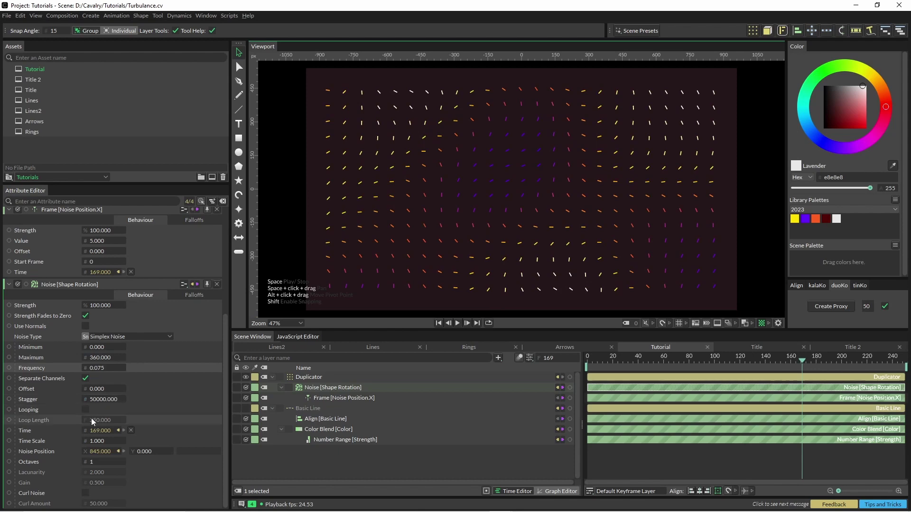
pyautogui.moveTo(107, 440); pyautogui.dragTo(121, 440)
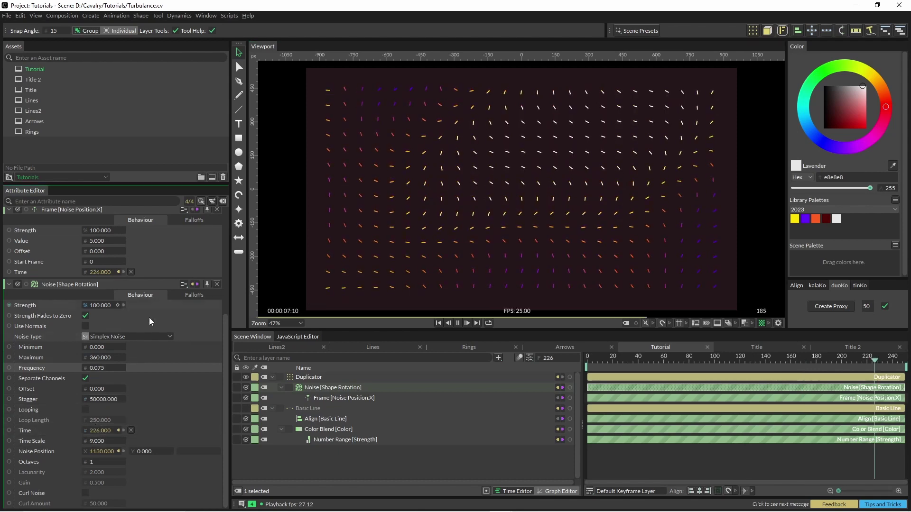
# - Open the Rings composition, inspect the Ellipse radius's Number Range driver, and play the rings
pyautogui.doubleClick(70, 131)
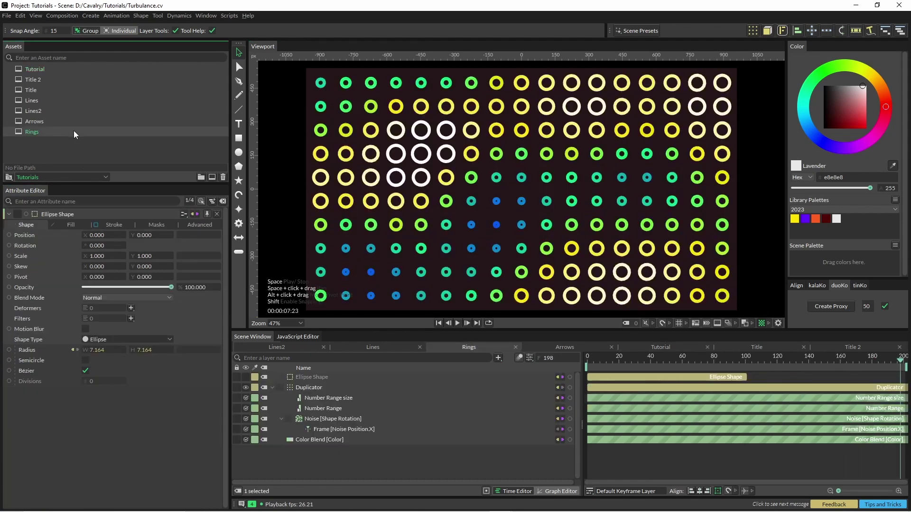
pyautogui.click(310, 377)
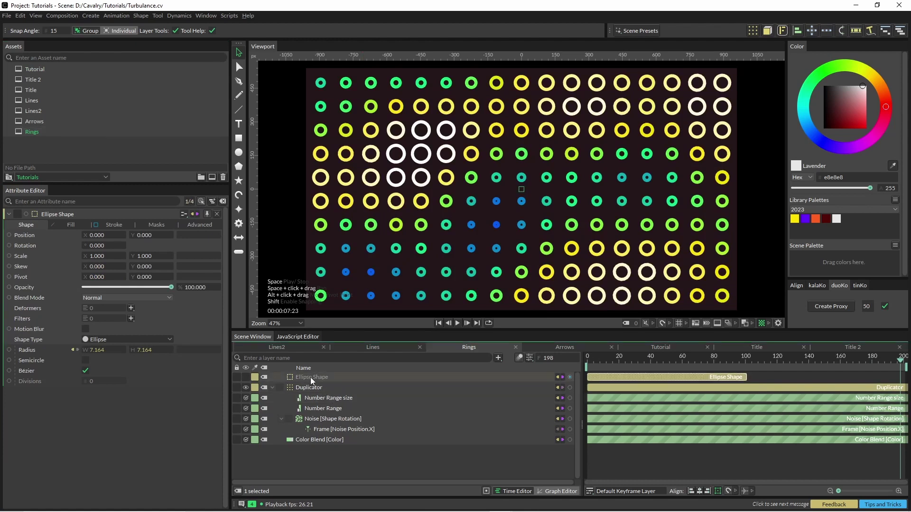
pyautogui.click(78, 350)
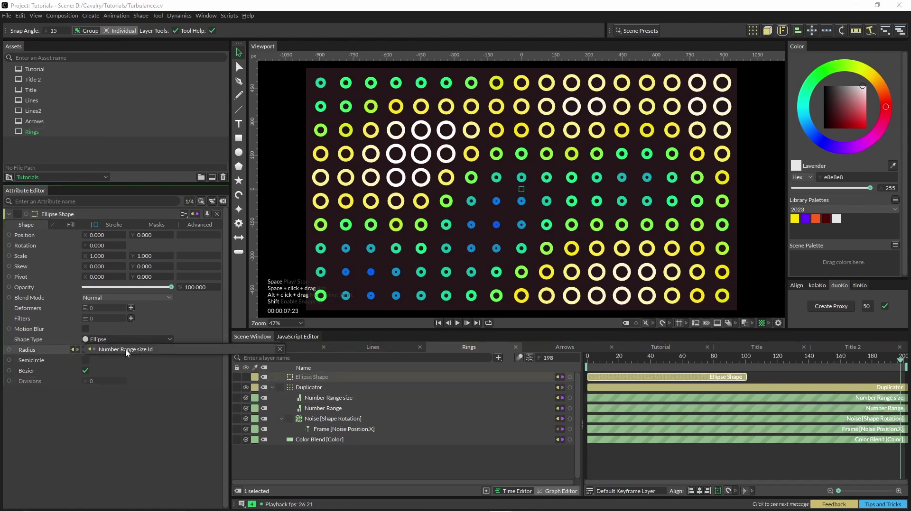
pyautogui.click(70, 351)
pyautogui.press('space')
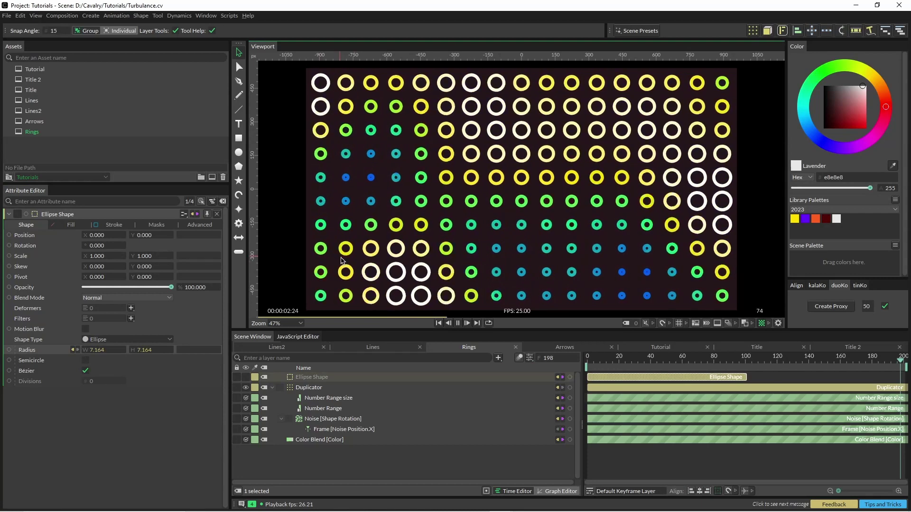
pyautogui.click(340, 260)
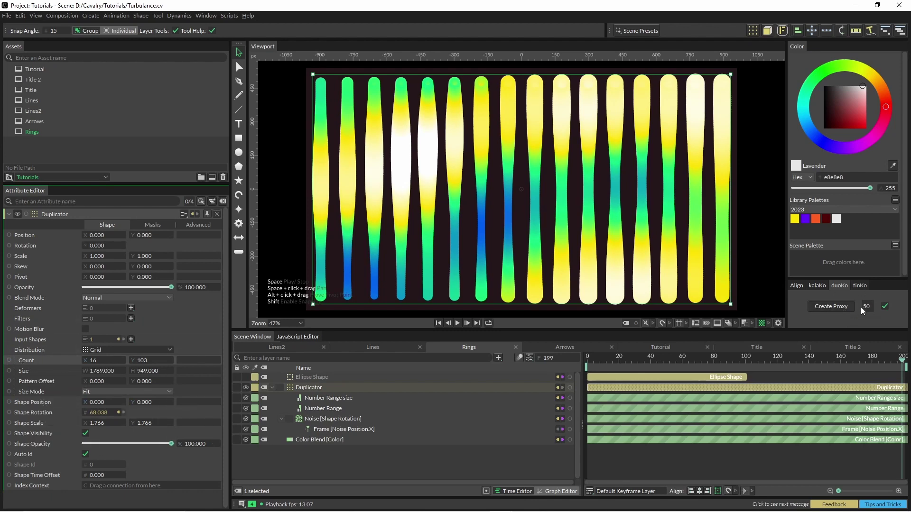
# - Create a duoKo proxy on the Rings duplicator with preview amount 20 and play it
pyautogui.click(905, 307)
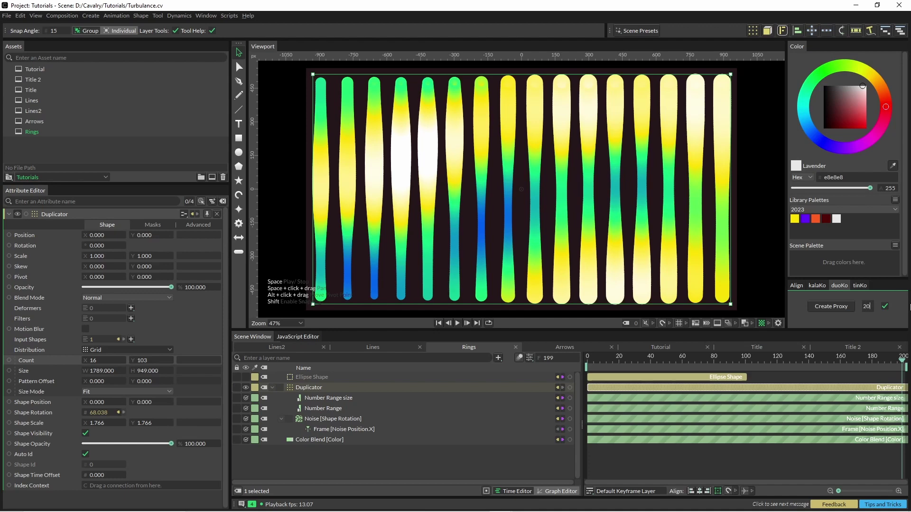
pyautogui.click(828, 306)
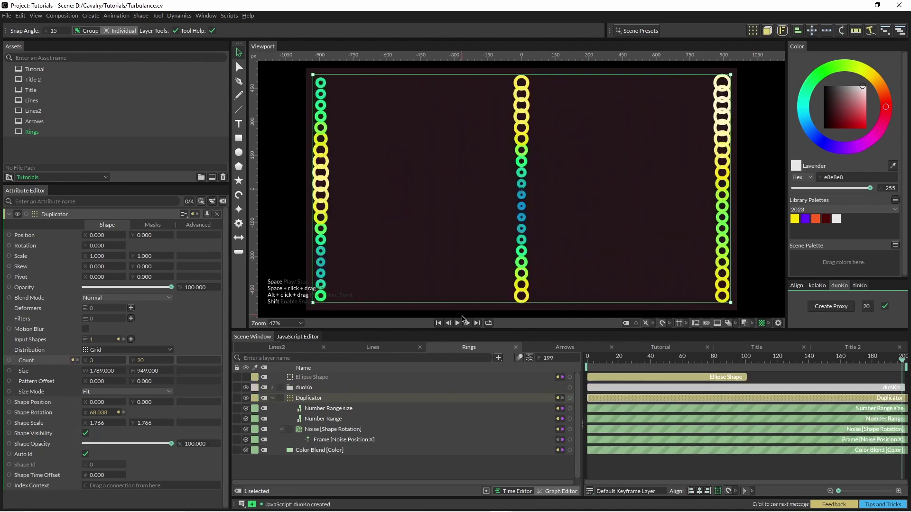
pyautogui.click(467, 324)
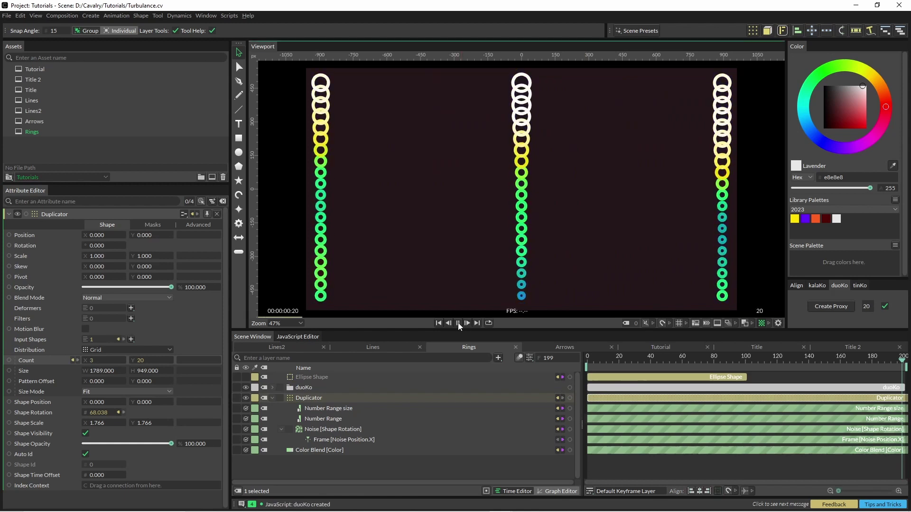
pyautogui.click(458, 323)
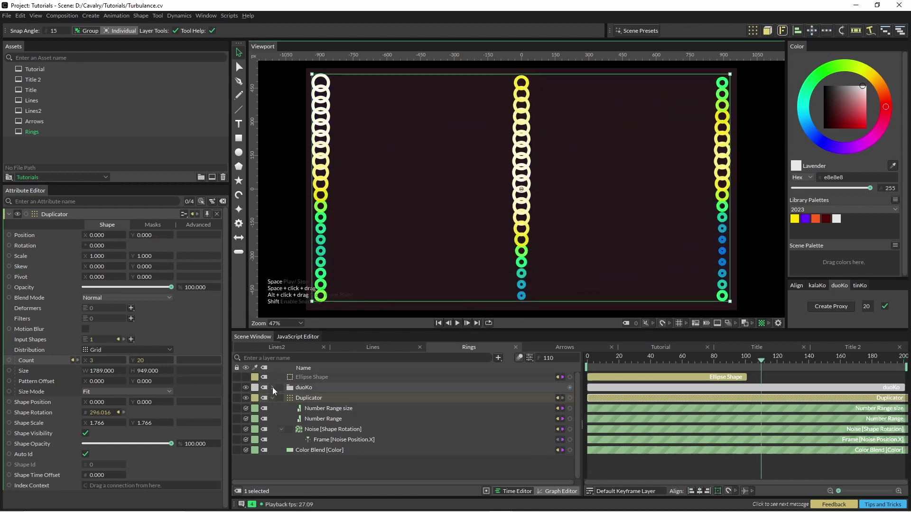
# - Set the Duplicator_count proxy X to 16 and play the proxied rings animation
pyautogui.click(313, 399)
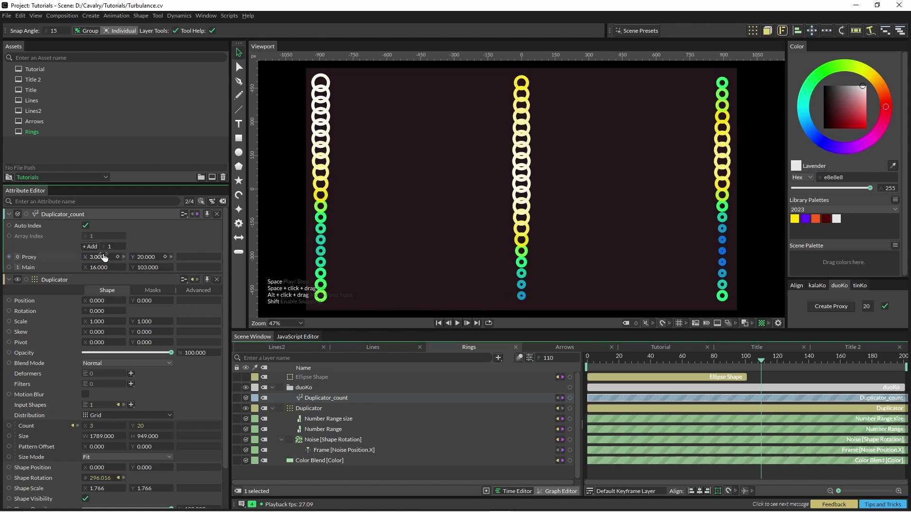
pyautogui.doubleClick(99, 257)
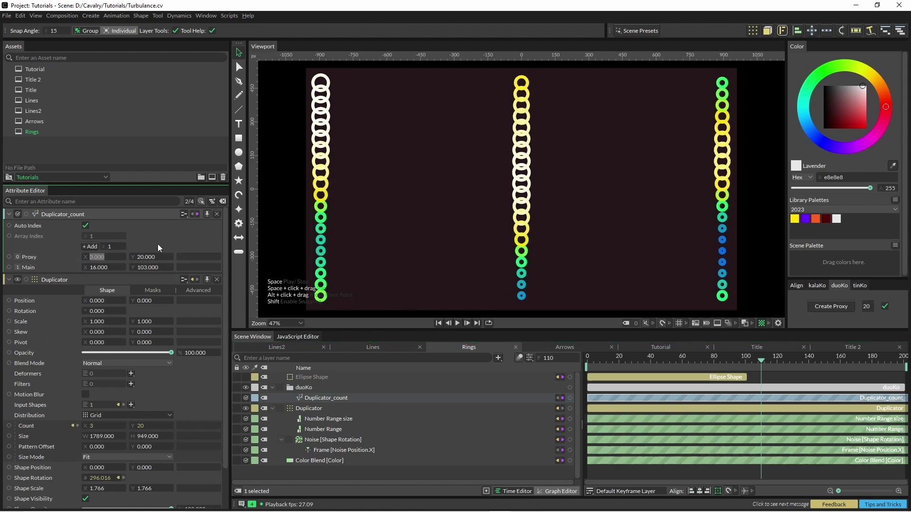
pyautogui.write('16')
pyautogui.press('Return')
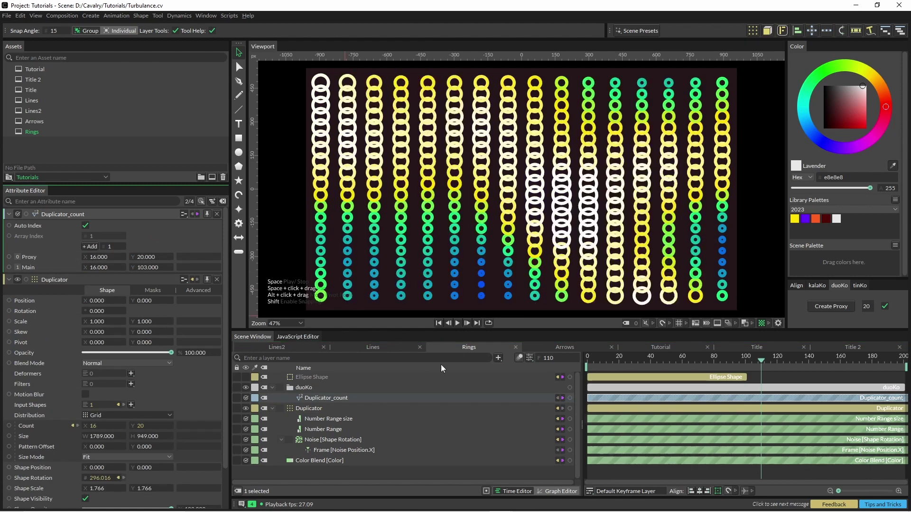
pyautogui.click(457, 323)
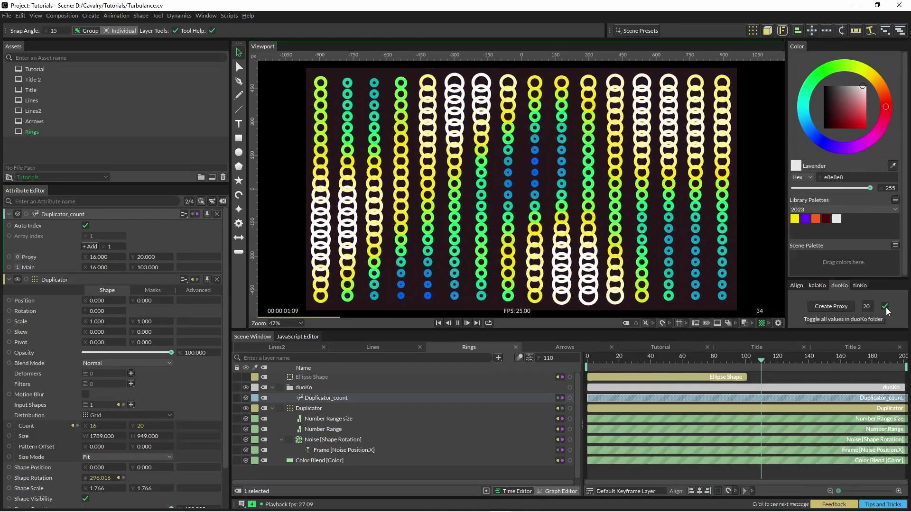
# - Compare full detail with the proxy off and back on, then open the Lines composition
pyautogui.click(886, 307)
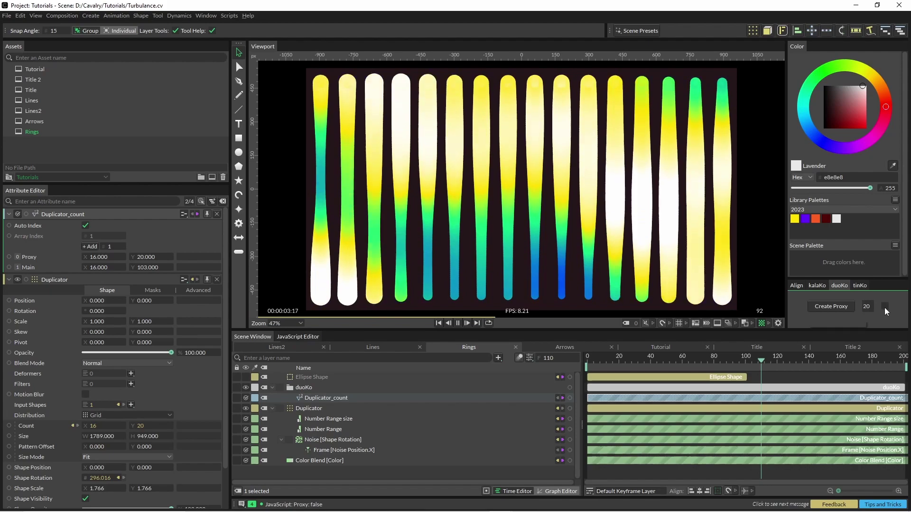
pyautogui.click(885, 307)
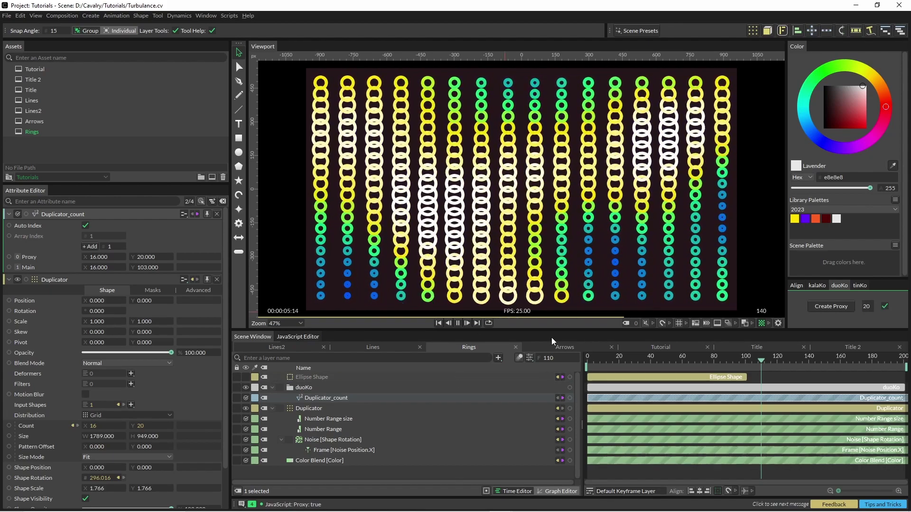
pyautogui.click(644, 363)
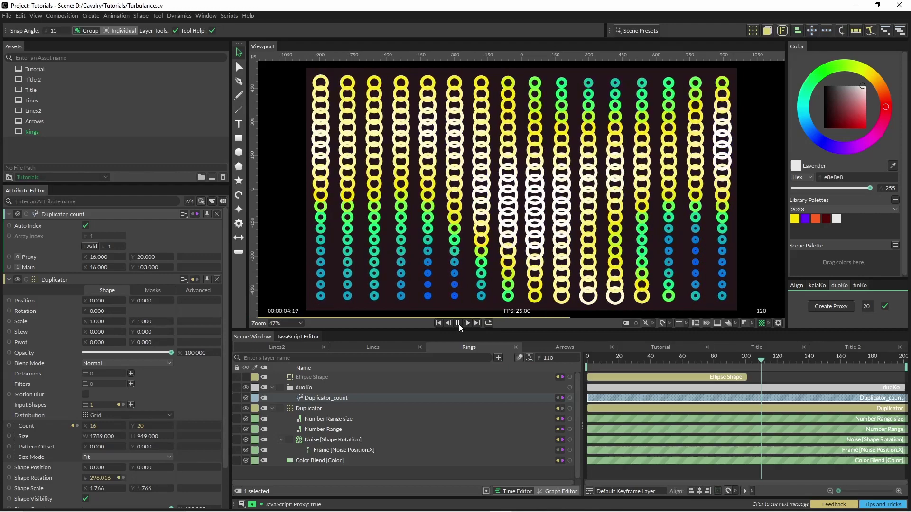
pyautogui.press('space')
pyautogui.doubleClick(44, 101)
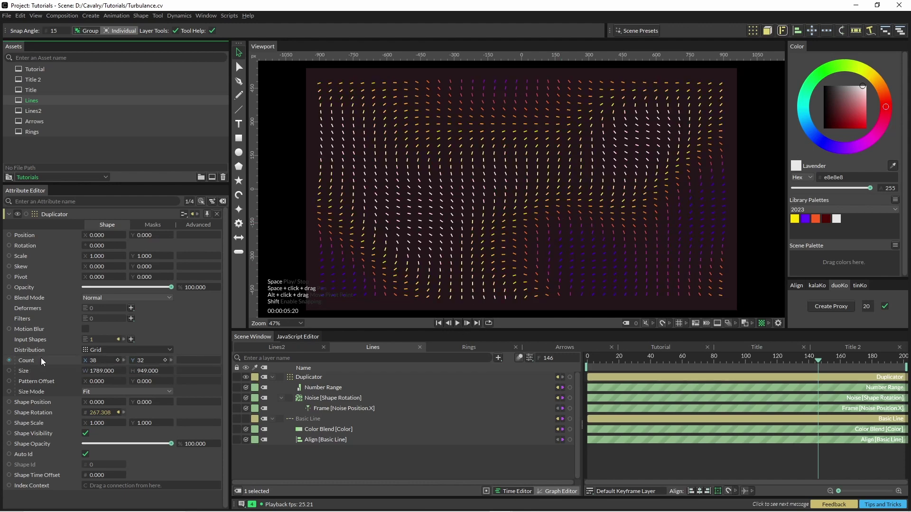
# - Proxy the Lines Duplicator with duoKo so it previews 19 × 16, and play it
pyautogui.click(408, 377)
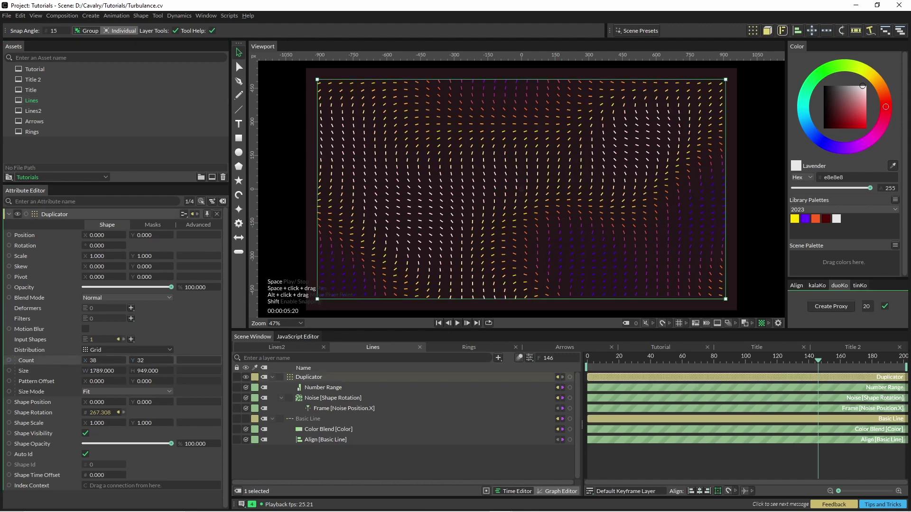
pyautogui.press('Return')
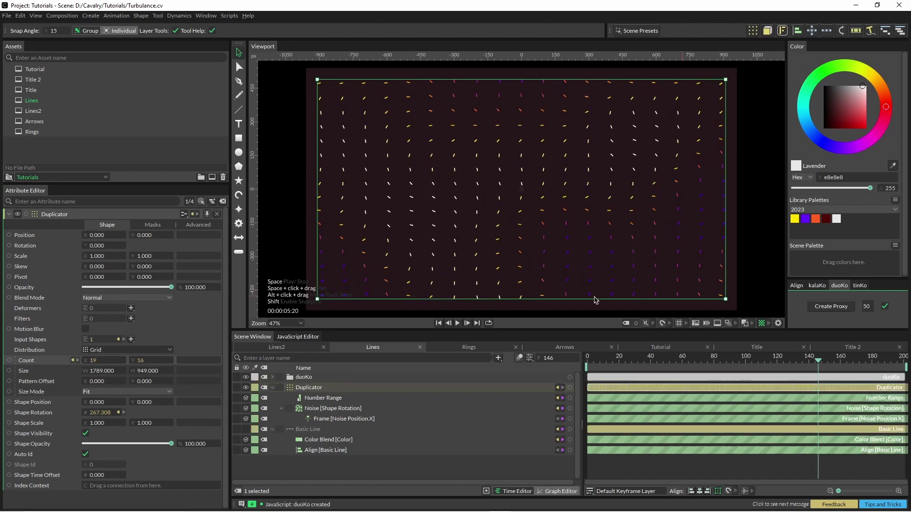
pyautogui.click(459, 323)
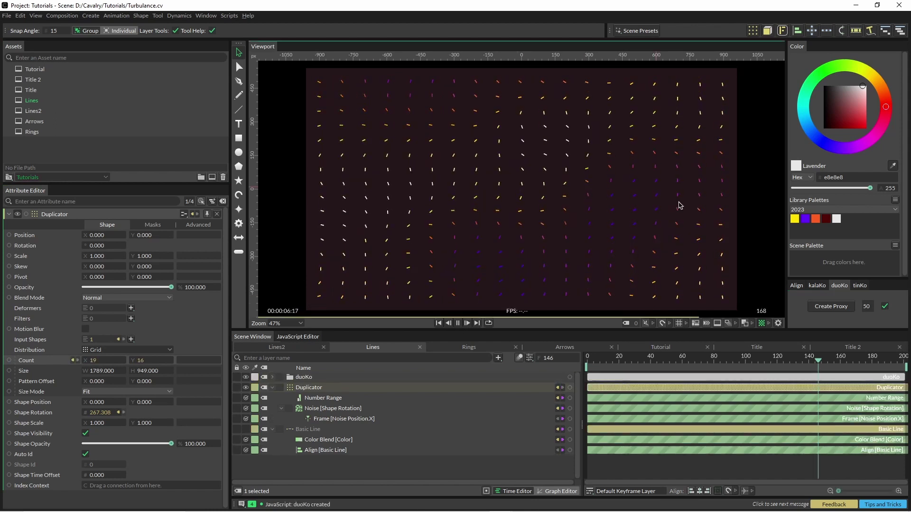